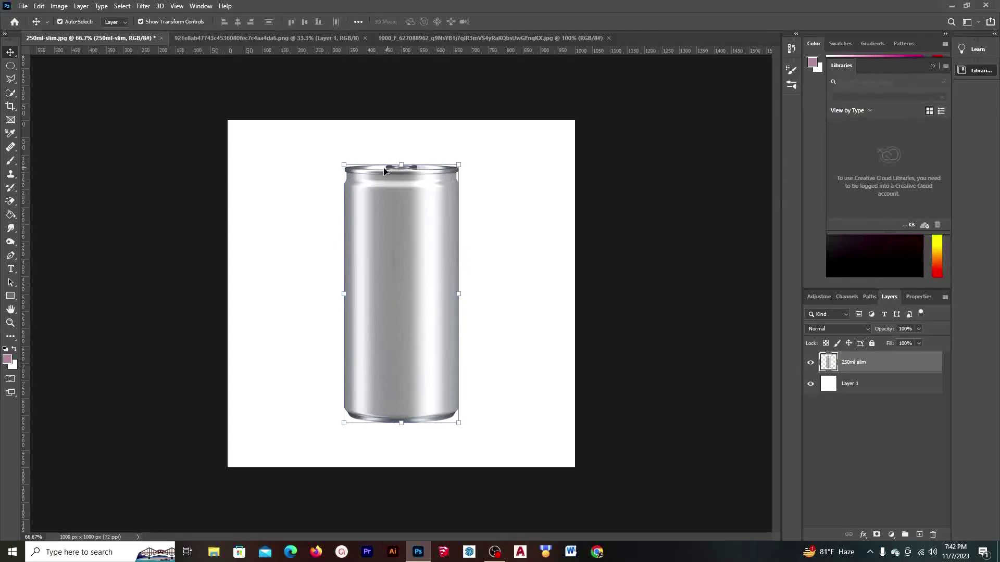
Nudge the can back into place and show its 331 × 745 px size at X 335, Y 128
left_click_drag(422, 260, 386, 238)
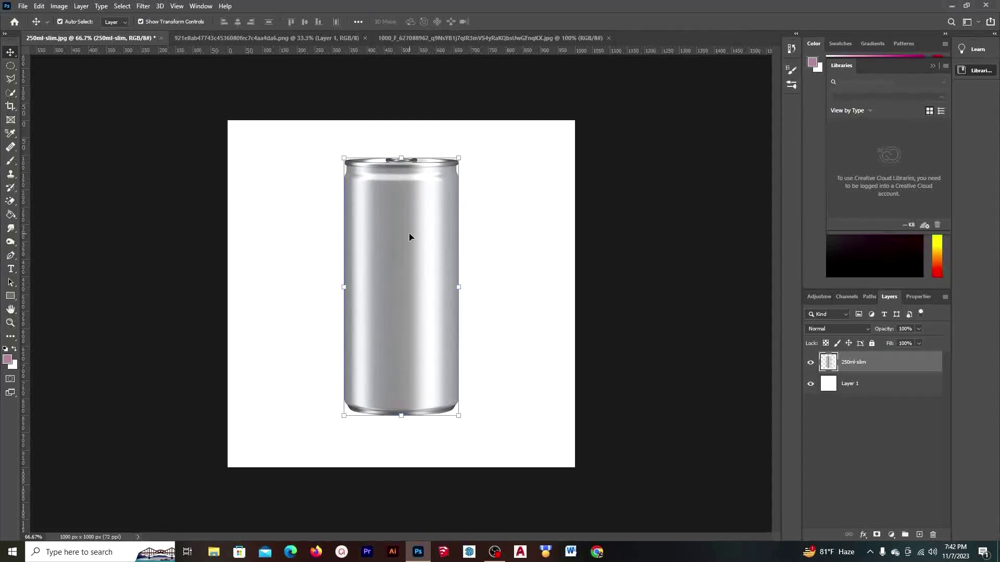
left_click_drag(409, 237, 412, 241)
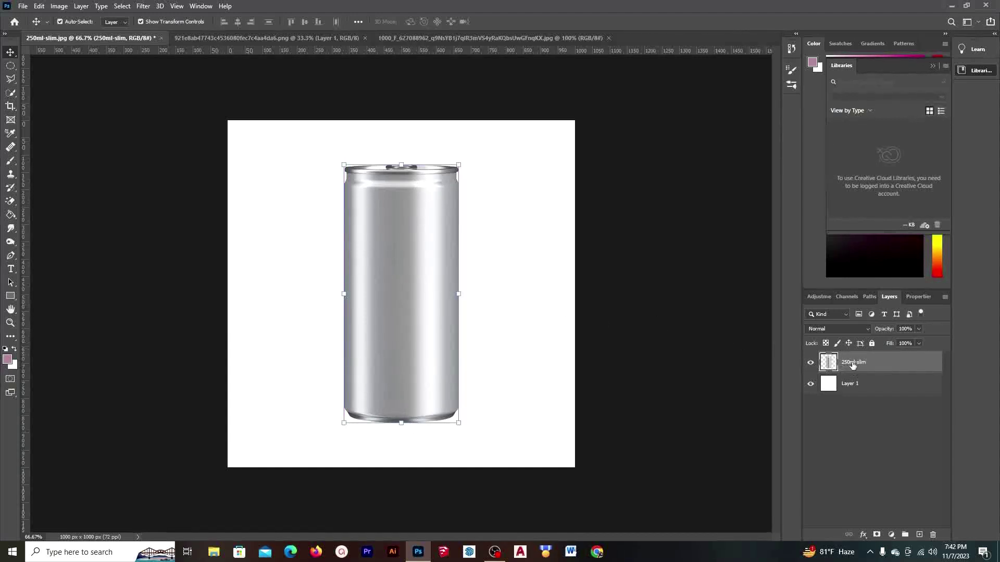
left_click(925, 296)
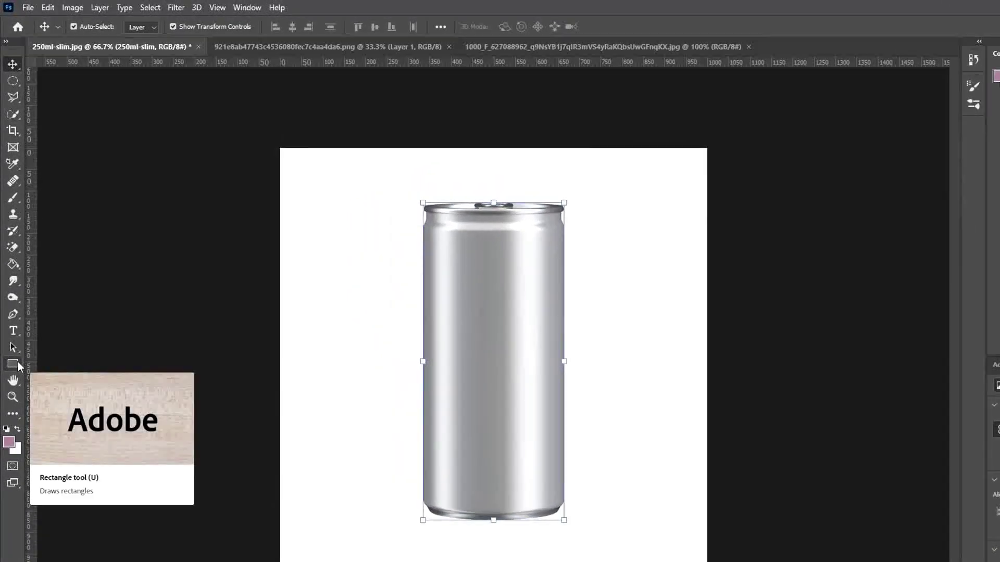
Create a Rectangle 1 shape layer with width 331 px and height 745 px
left_click(11, 296)
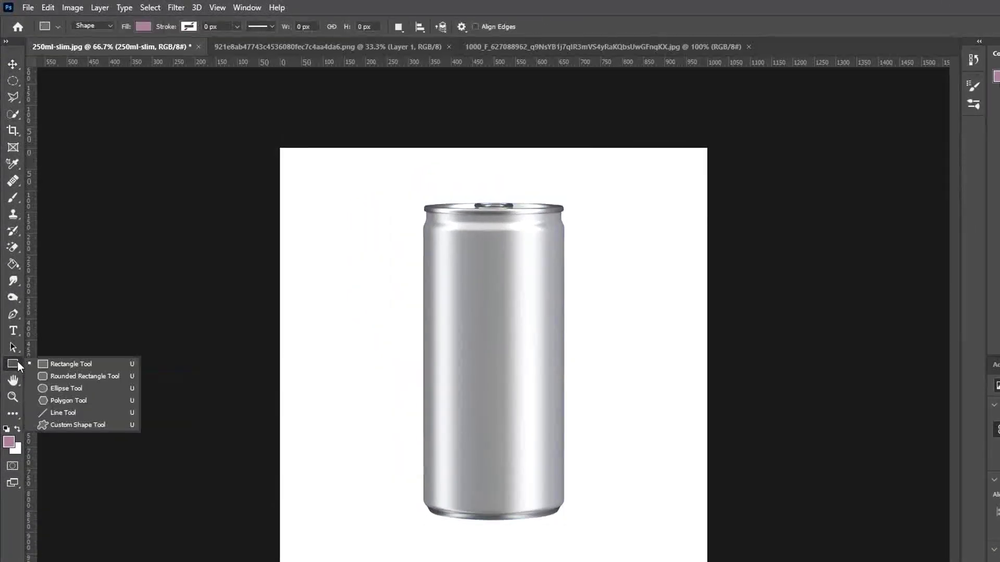
left_click(61, 363)
key("u")
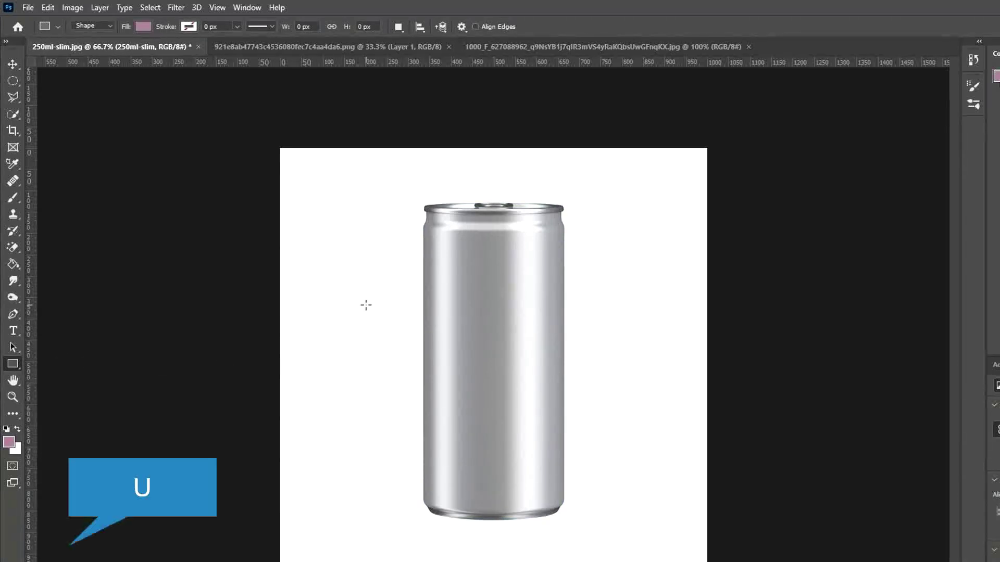
left_click(365, 304)
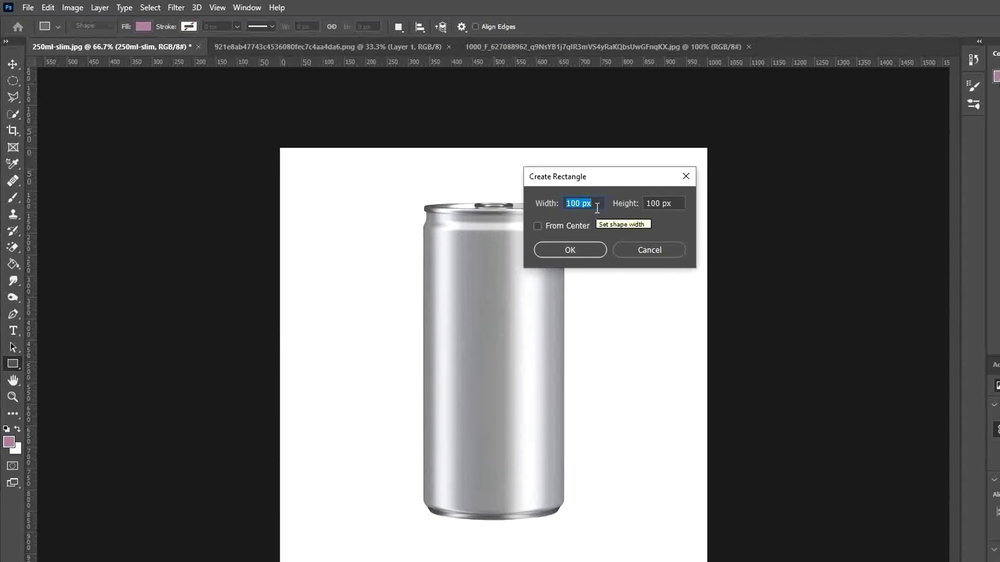
key("BackSpace")
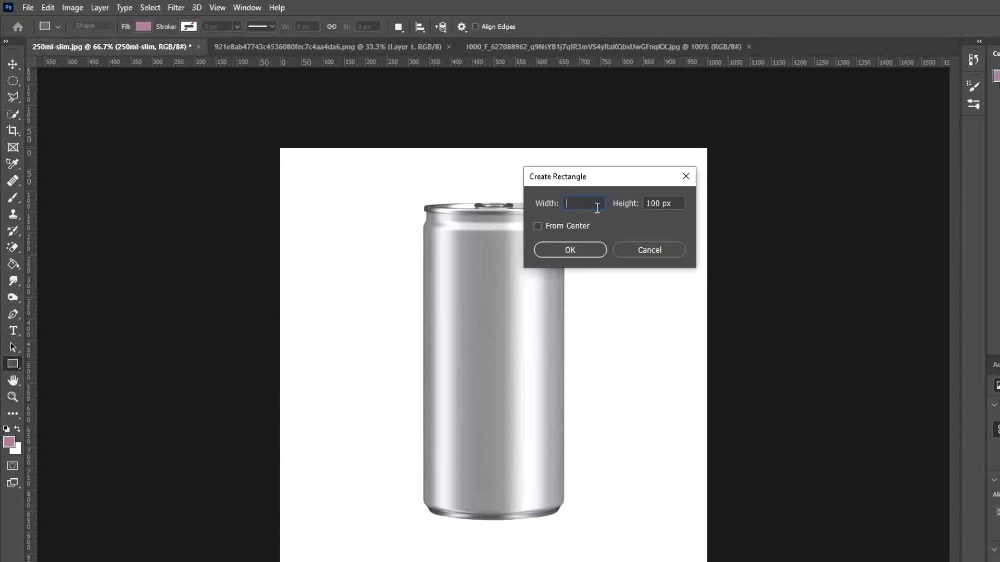
type("331")
left_click(647, 205)
key("BackSpace")
type("7")
type("45")
left_click(579, 254)
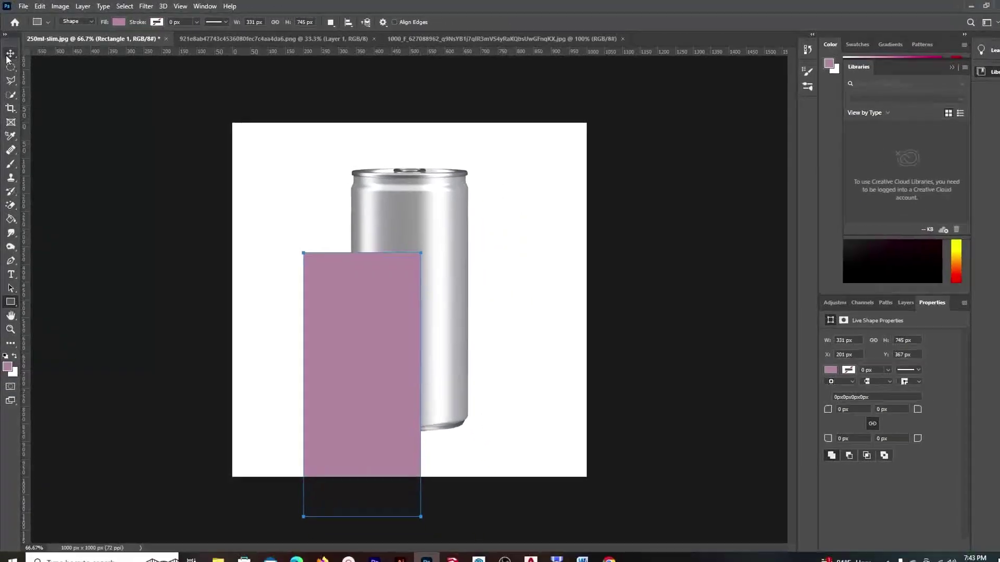
Move the pink rectangle onto the can and line it up
left_click(10, 55)
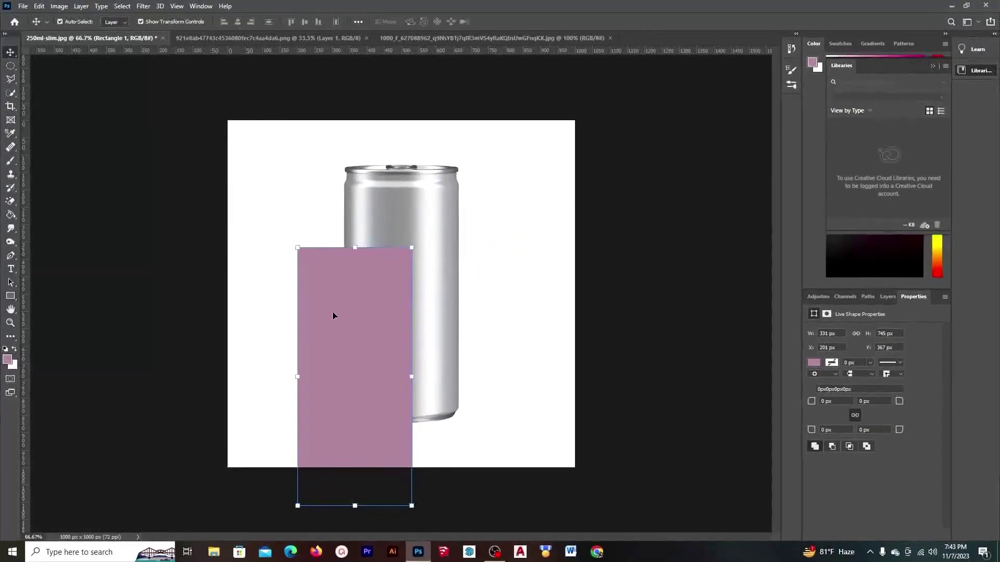
left_click_drag(333, 311, 475, 314)
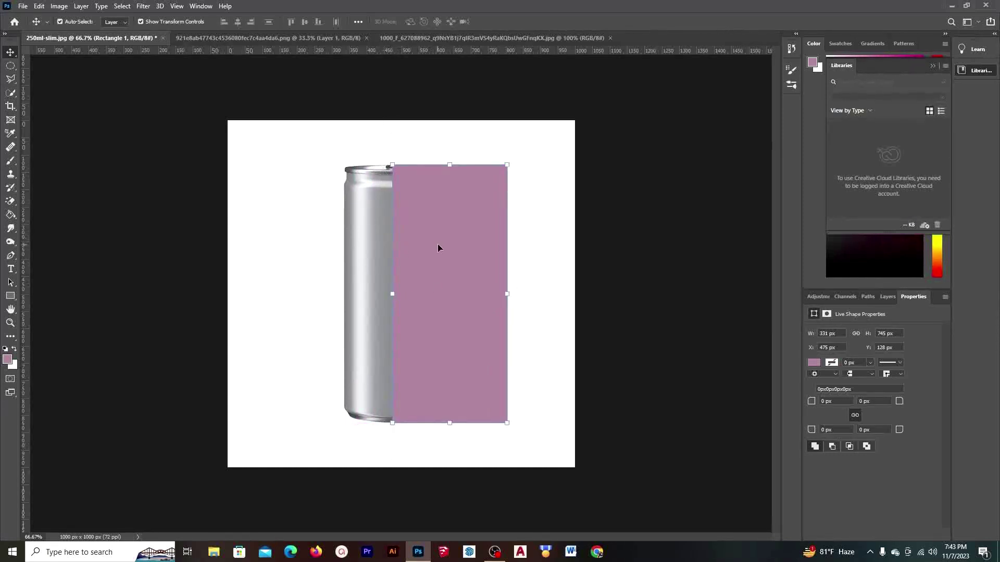
left_click_drag(457, 251, 408, 254)
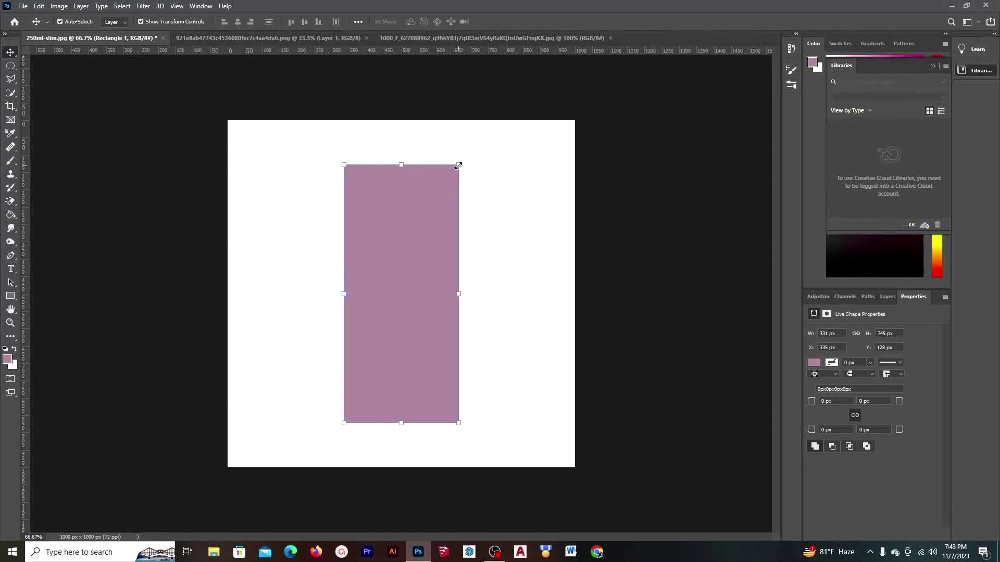
left_click_drag(458, 165, 482, 154)
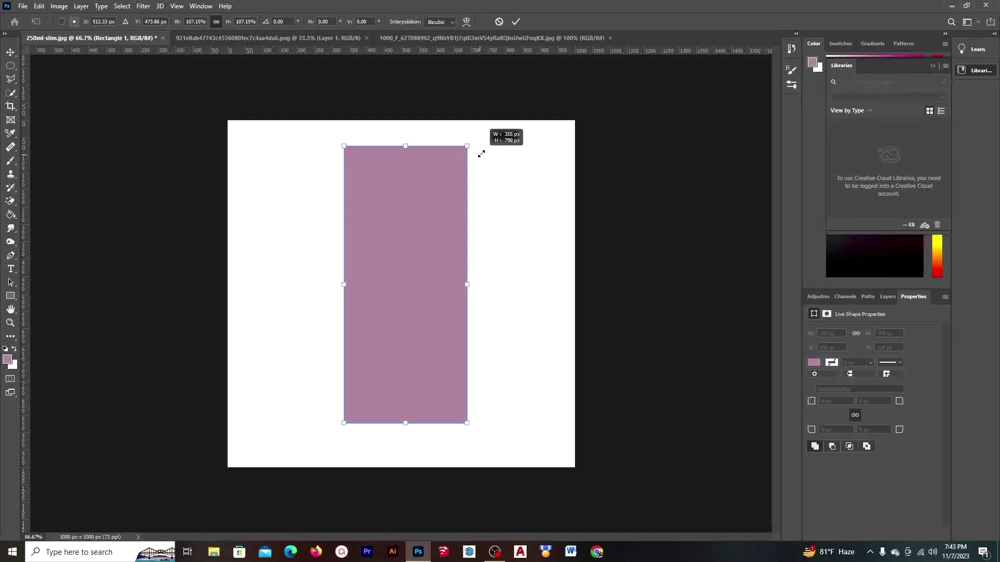
mouse_move(481, 154)
left_mouse_down()
mouse_move(531, 123)
mouse_move(467, 205)
mouse_move(542, 150)
left_mouse_up()
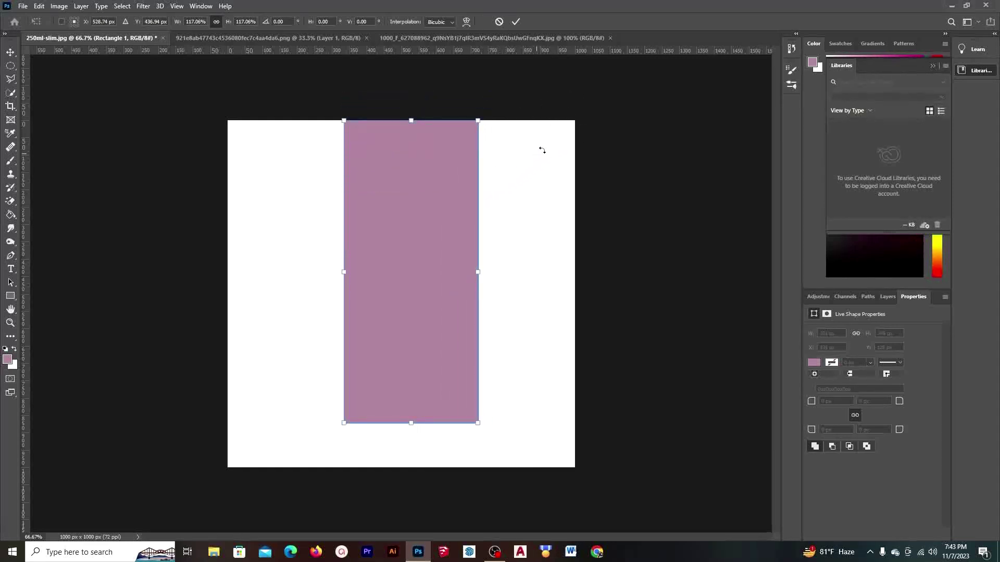
left_click_drag(423, 183, 421, 198)
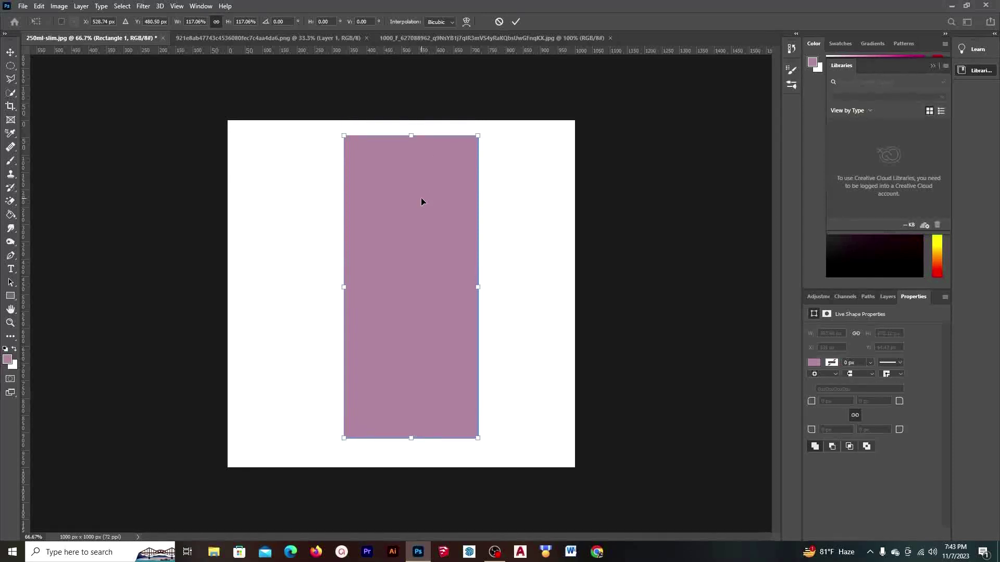
Scale the rectangle proportionally to about 122.59% so it covers the can, and commit
key("shift")
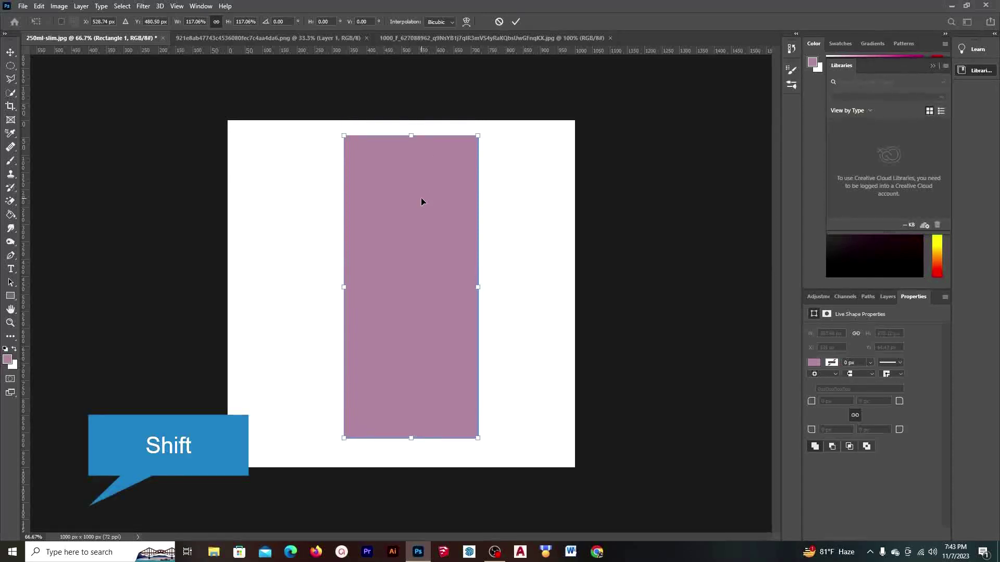
mouse_move(478, 135)
left_mouse_down()
mouse_move(499, 116)
mouse_move(463, 169)
mouse_move(456, 203)
left_mouse_up()
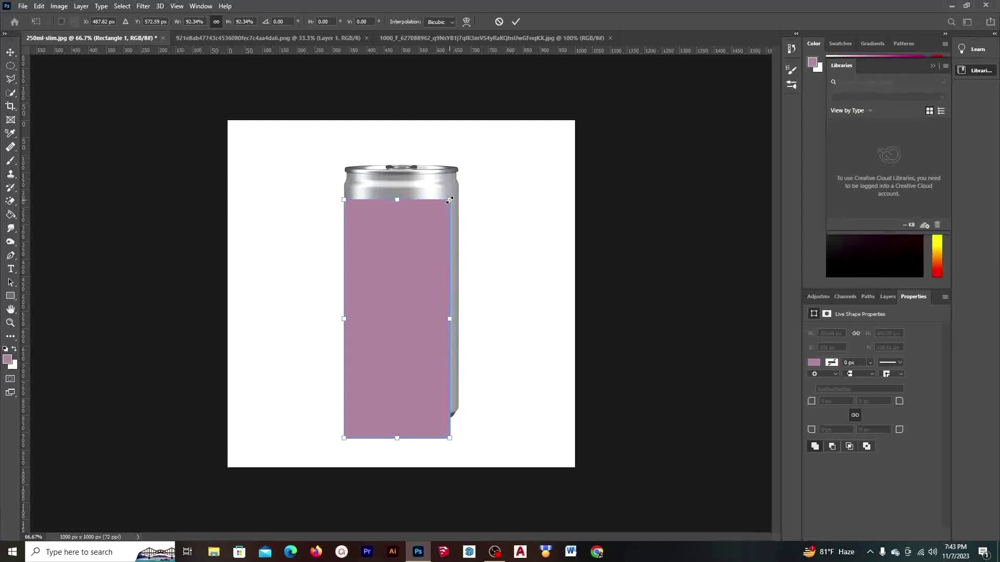
left_click_drag(449, 200, 494, 139)
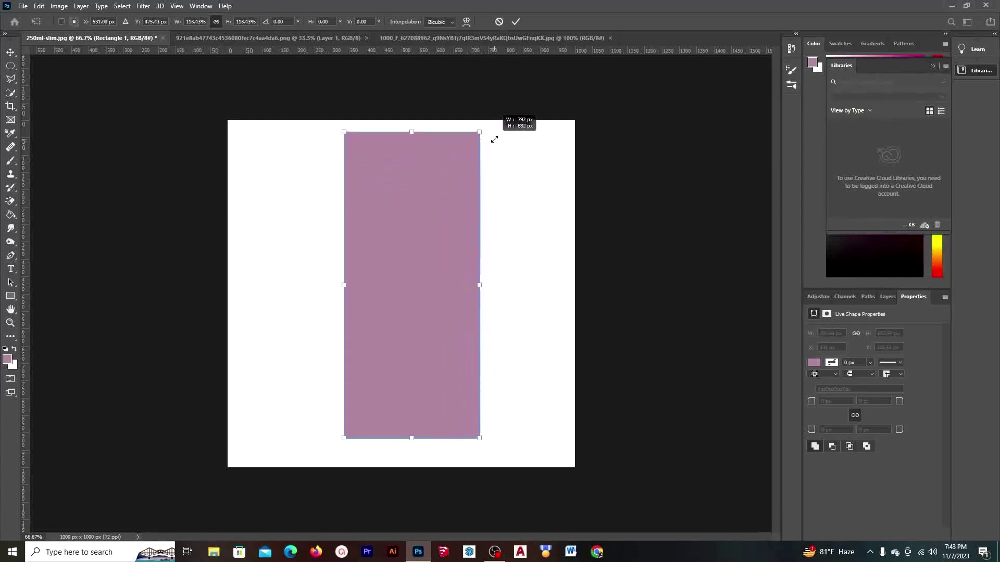
left_click_drag(448, 226, 443, 243)
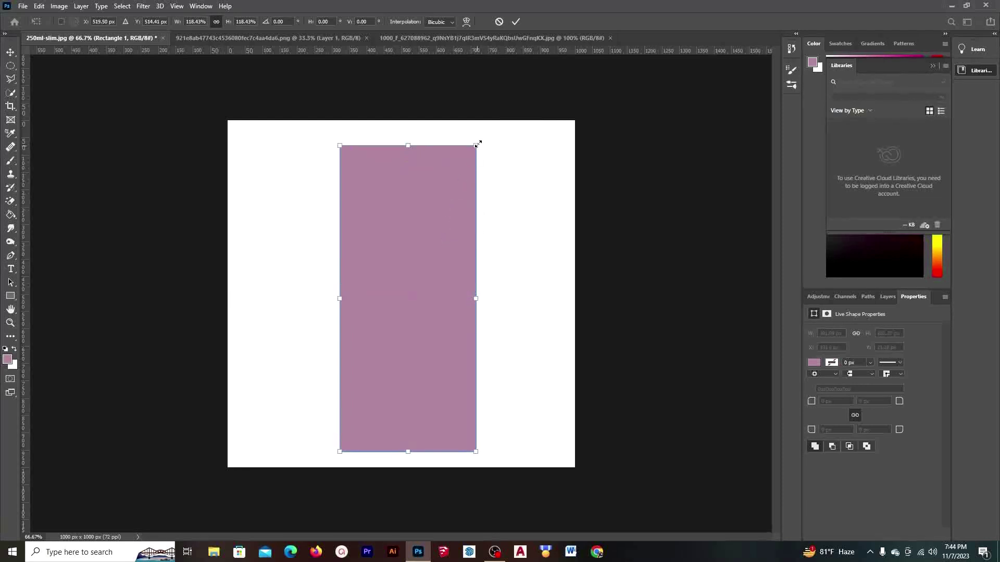
left_click_drag(477, 145, 480, 135)
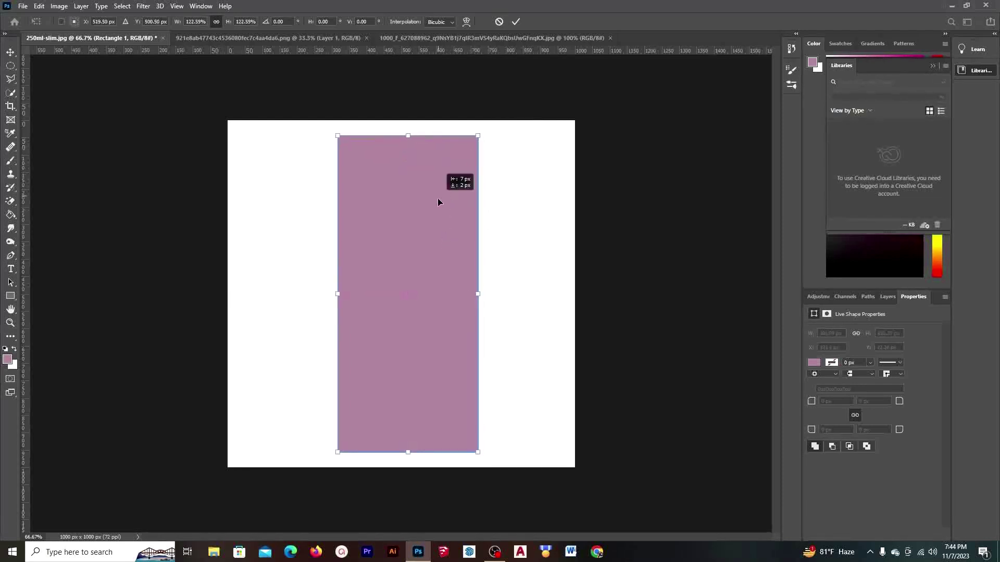
left_click(515, 21)
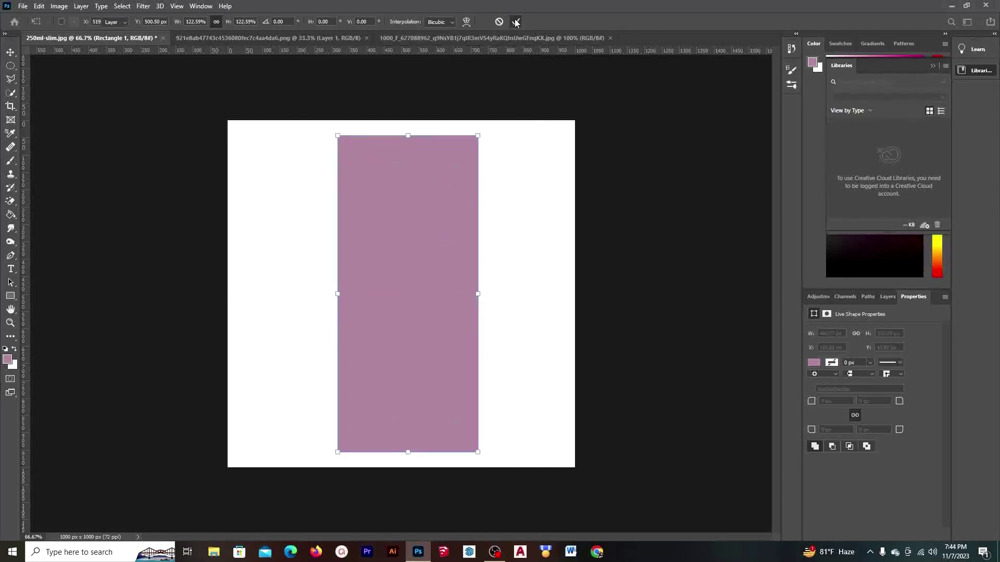
left_click(889, 297)
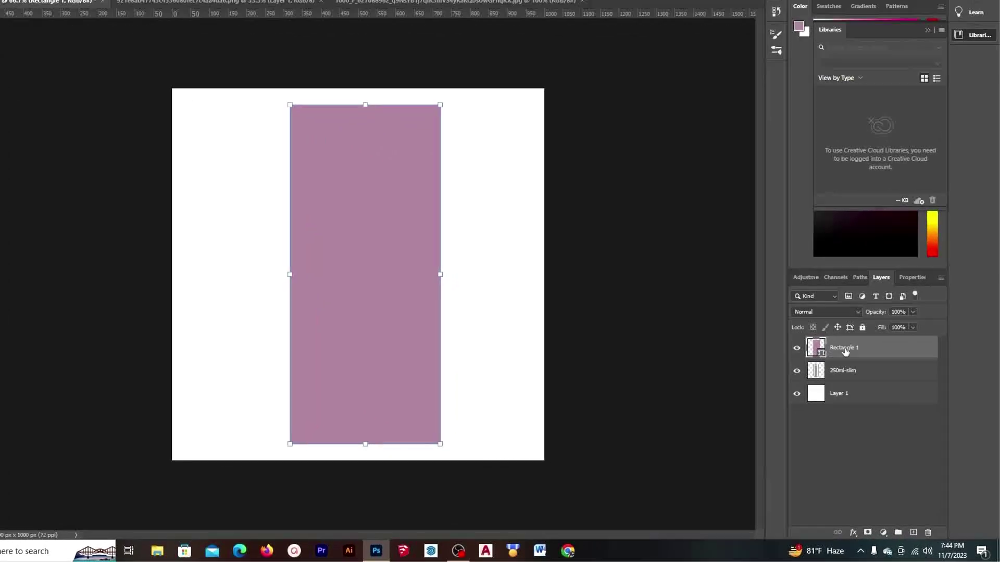
Convert Rectangle 1 to a smart object and open it as Rectangle 1.psb
right_click(856, 365)
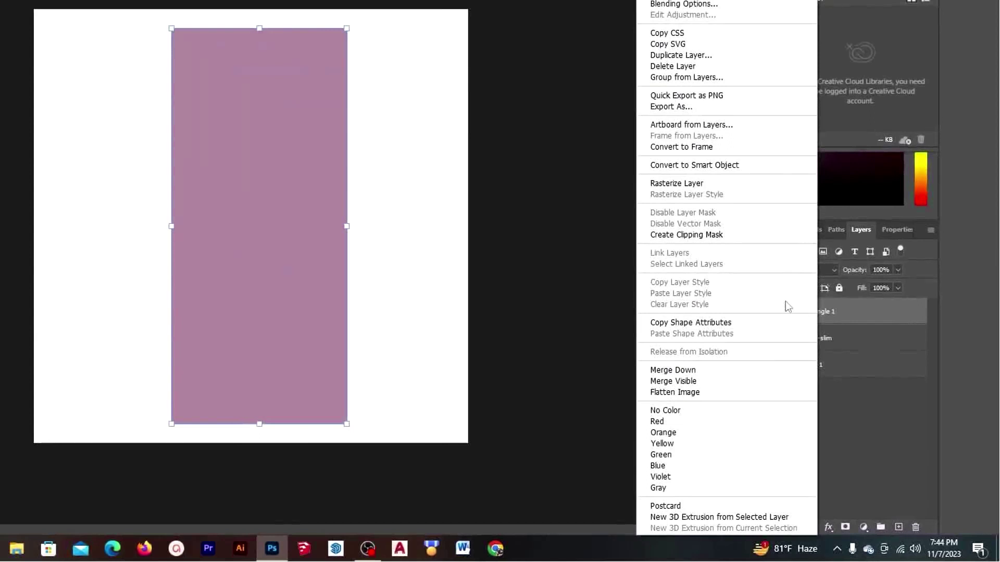
left_click(711, 165)
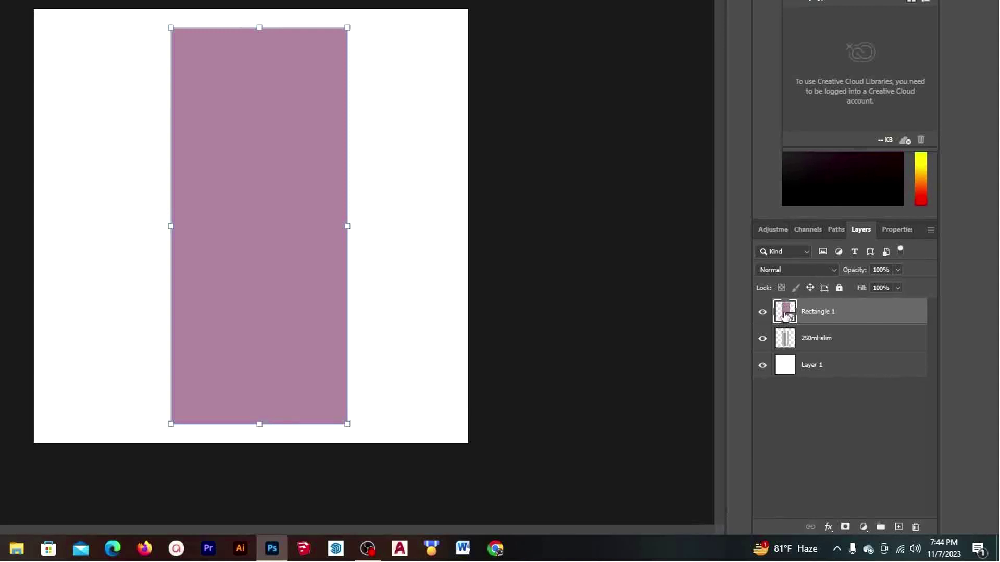
double_click(785, 312)
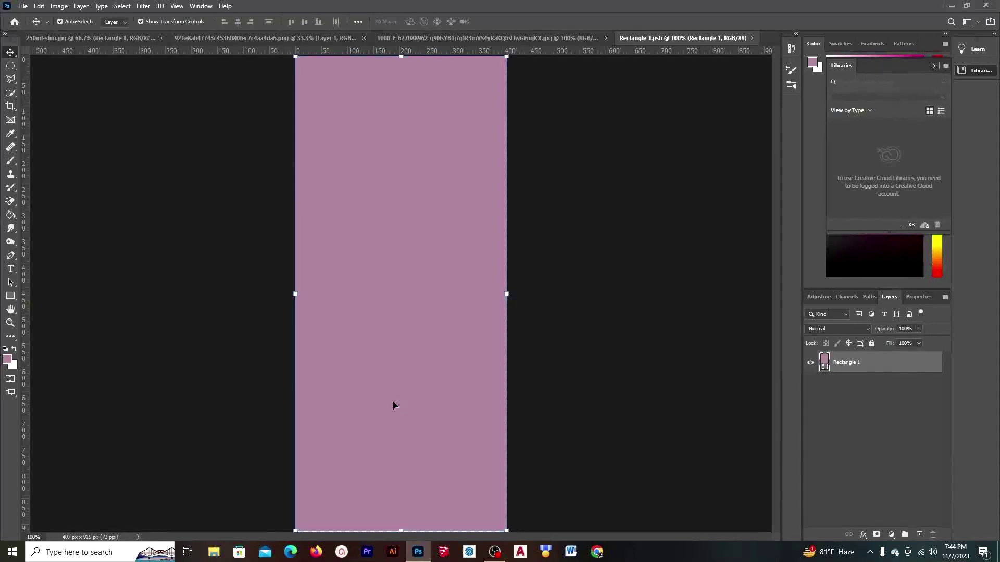
Add a text box across the label with black, left-aligned text
left_click(13, 270)
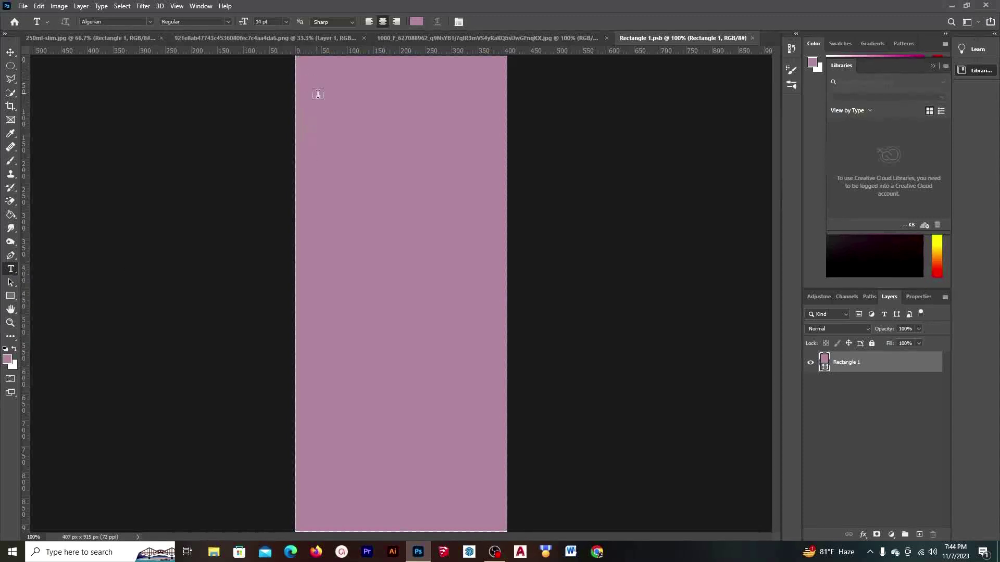
mouse_move(324, 129)
left_mouse_down()
mouse_move(484, 463)
mouse_move(490, 447)
left_mouse_up()
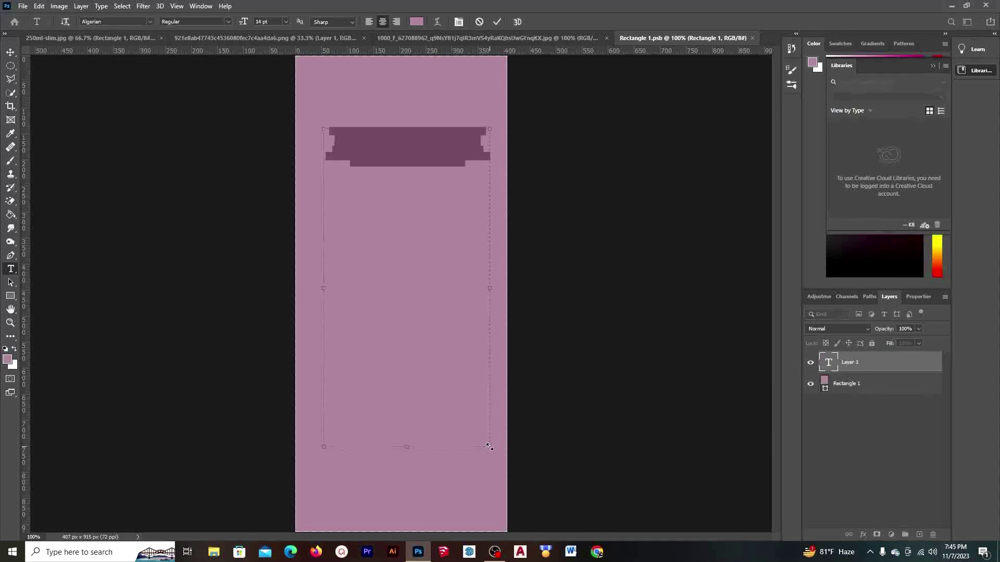
left_click(416, 21)
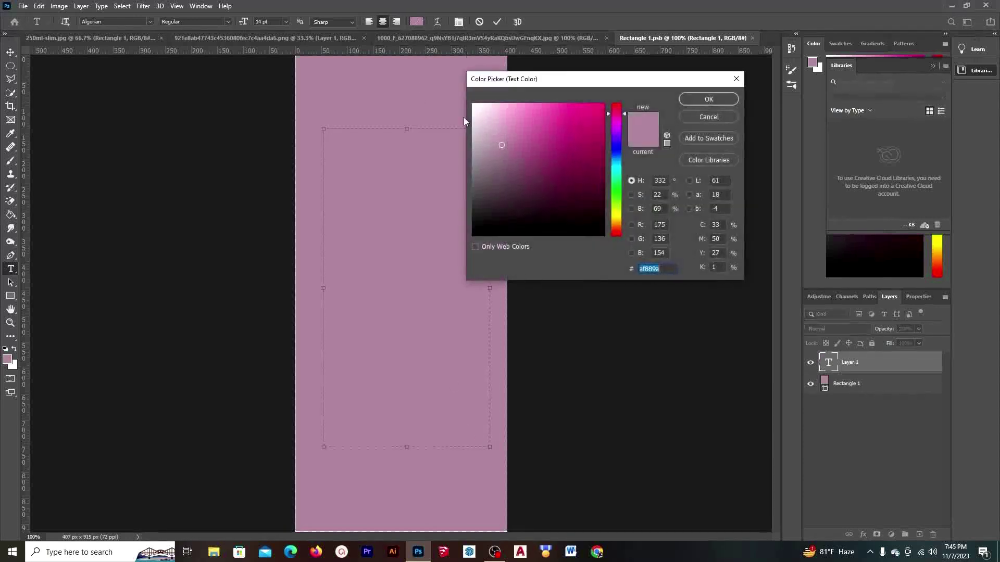
left_click(486, 224)
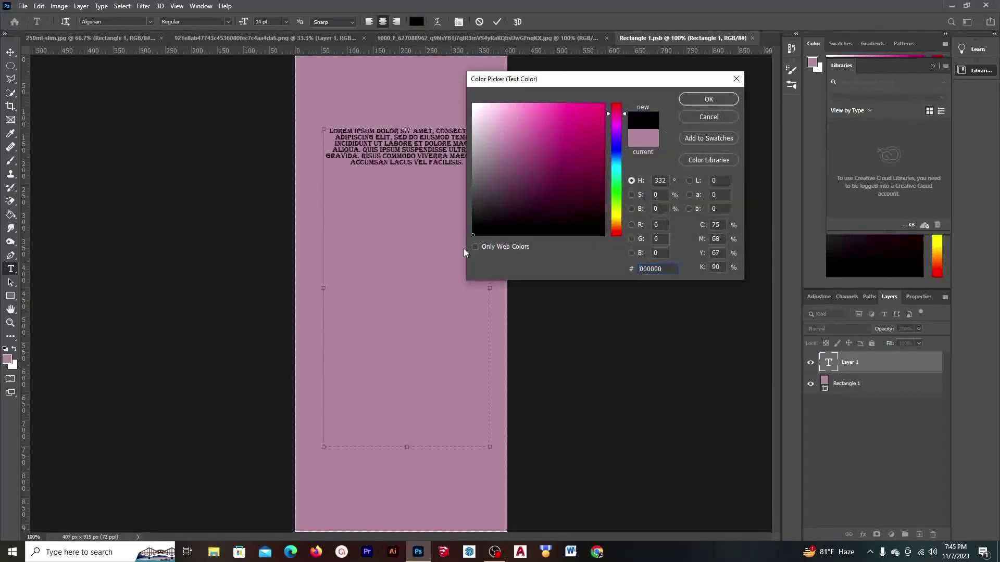
left_click(705, 99)
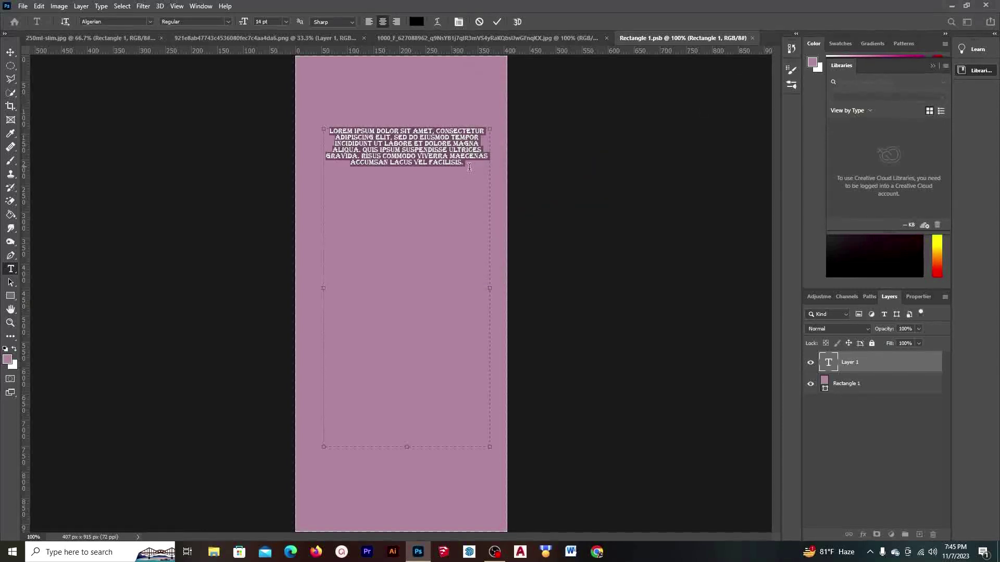
left_click(368, 23)
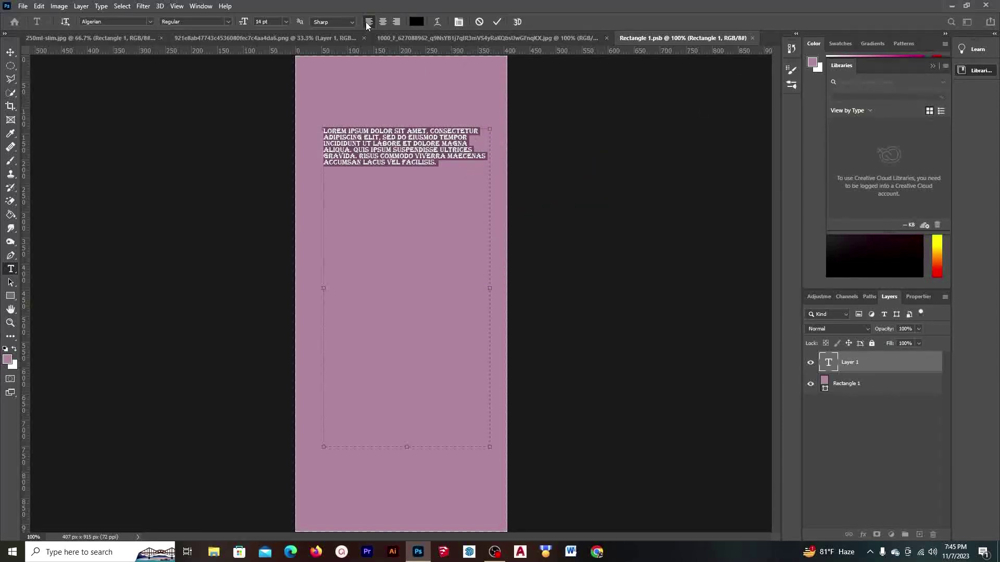
left_click(463, 165)
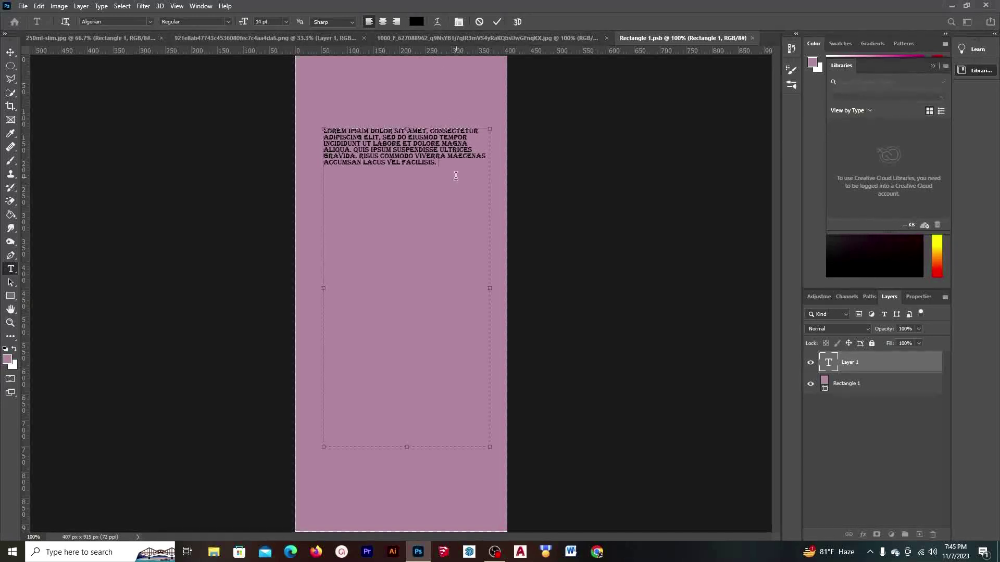
Paste extra copies of the Lorem Ipsum paragraph to fill the box and commit it
left_click_drag(454, 175, 323, 128)
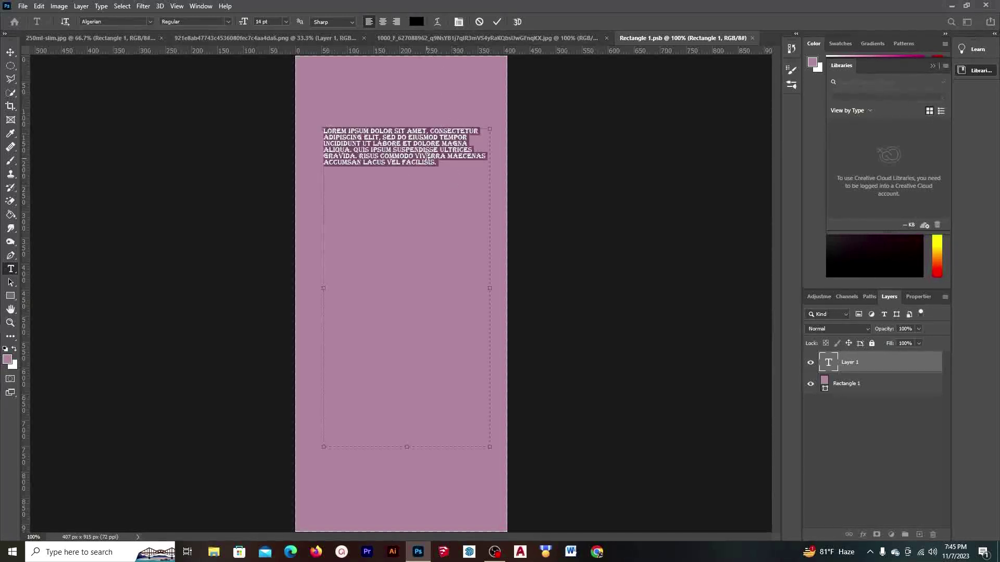
left_click(457, 173)
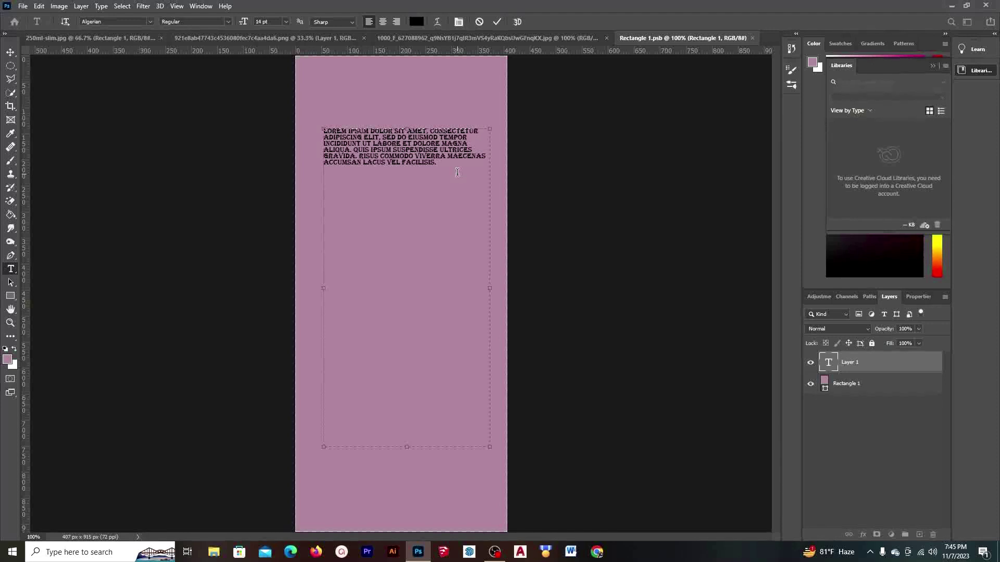
key("Return")
type("LOREM IPSUM DOLOR SIT AMET, CONSECTETUR ADIPISCING ELIT, SED DO EIUSMOD TEMPOR INCIDIDUNT UT LABORE ET DOLORE MAGNA ALIQUA. QUIS IPSUM SUSPENDISSE ULTRICES GRAVIDA. RISUS COMMODO VIVERRA MAECENAS ACCUMSAN LACUS VEL FACILISIS.")
key("ctrl+v")
type("LOREM IPSUM DOLOR SIT AMET, CONSECTETUR ADIPISCING ELIT, SED DO EIUSMOD TEMPOR INCIDIDUNT UT LABORE ET DOLORE MAGNA ALIQUA. QUIS IPSUM SUSPENDISSE ULTRICES GRAVIDA. RISUS COMMODO VIVERRA MAECENAS ACCUMSAN LACUS VEL FACILISIS.")
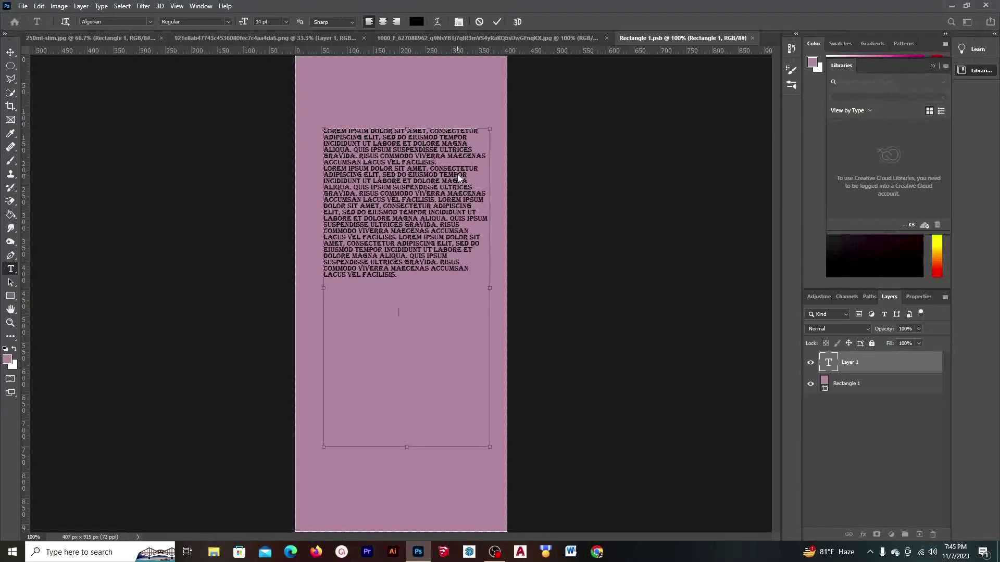
key("ctrl+v")
key("ctrl+v")
key("ctrl+v")
key("ctrl+v")
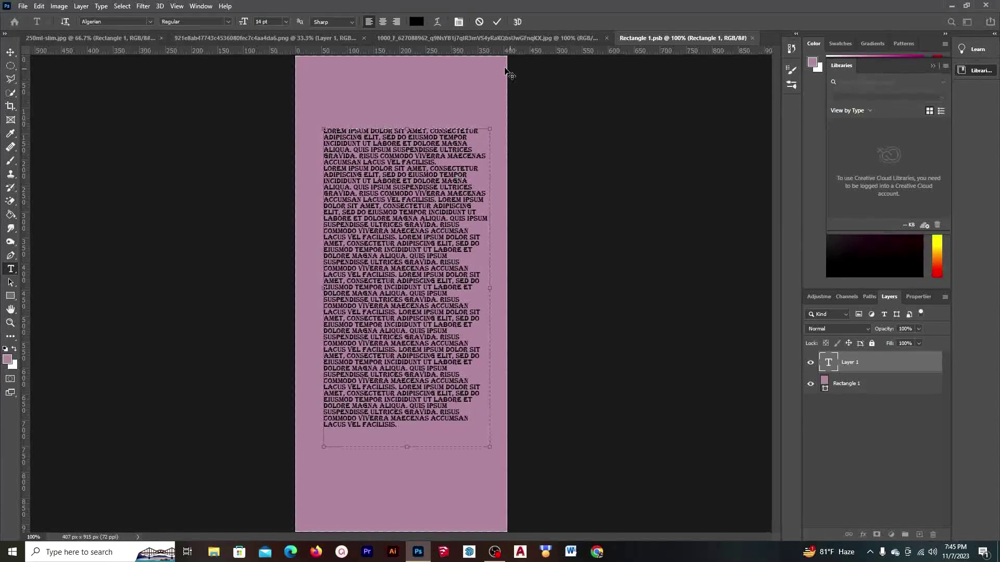
left_click(497, 22)
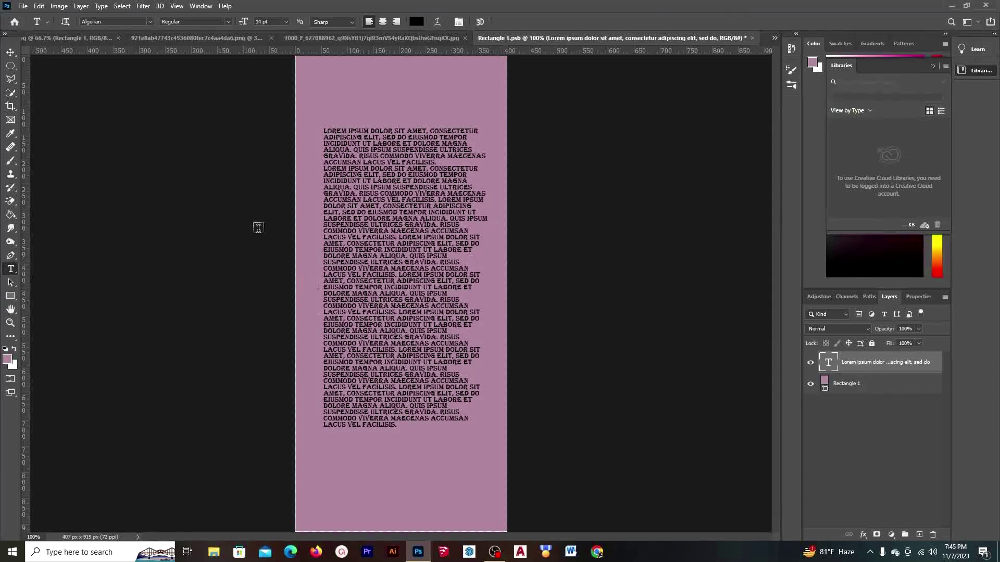
key("ctrl+s")
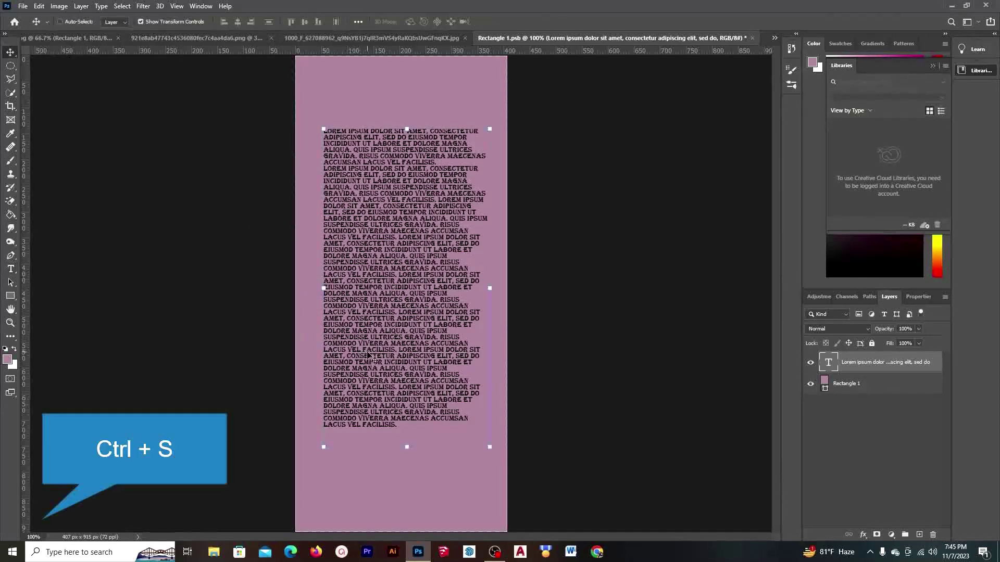
Save Rectangle 1.psb and return to the 250ml-slim.jpg can mockup
key("s")
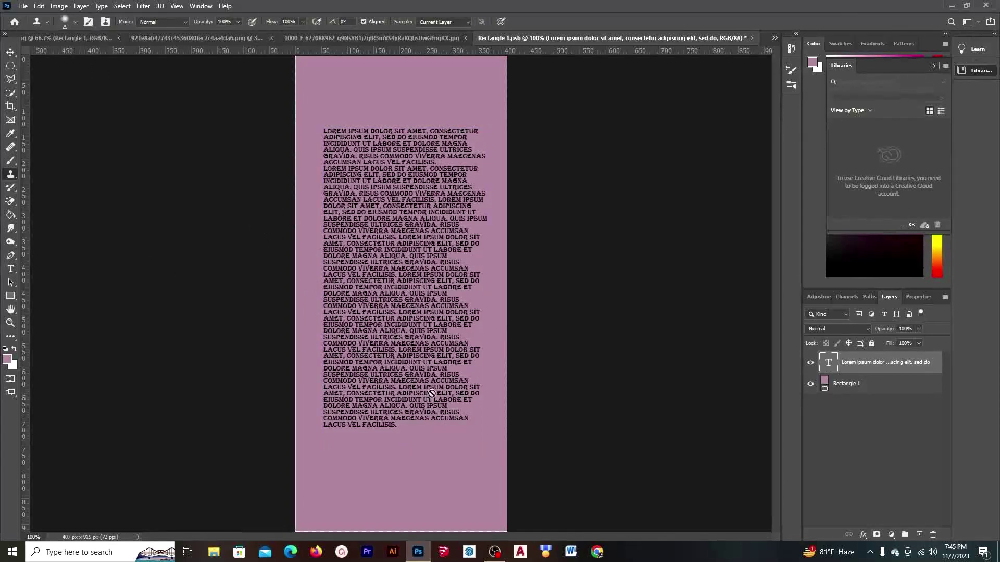
key("ctrl+s")
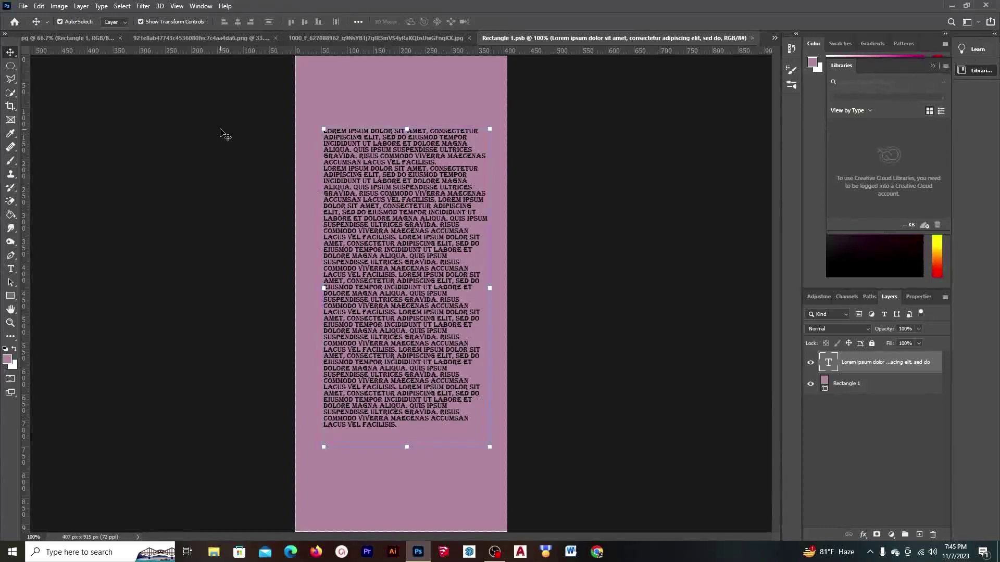
left_click(97, 41)
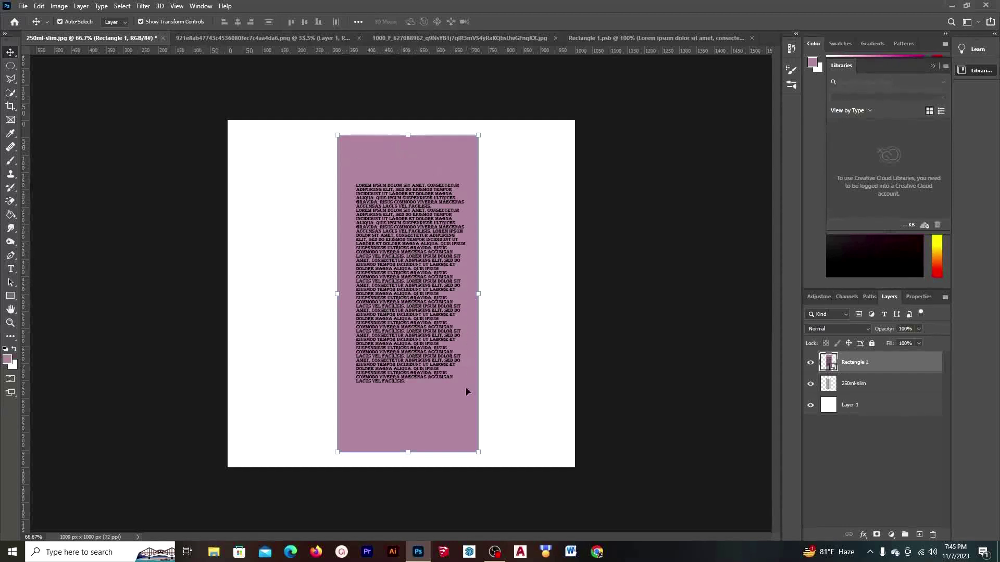
double_click(417, 254)
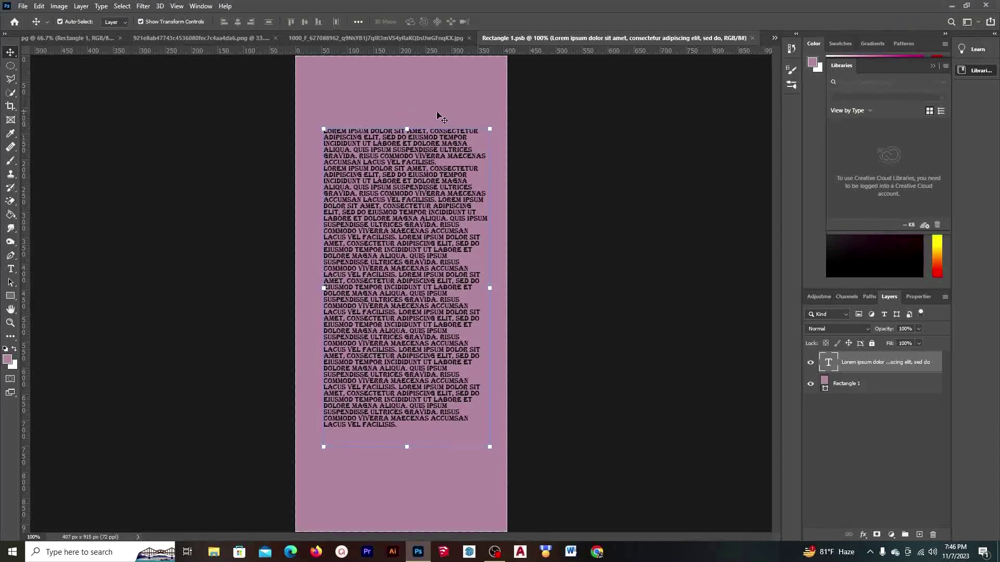
left_click(97, 38)
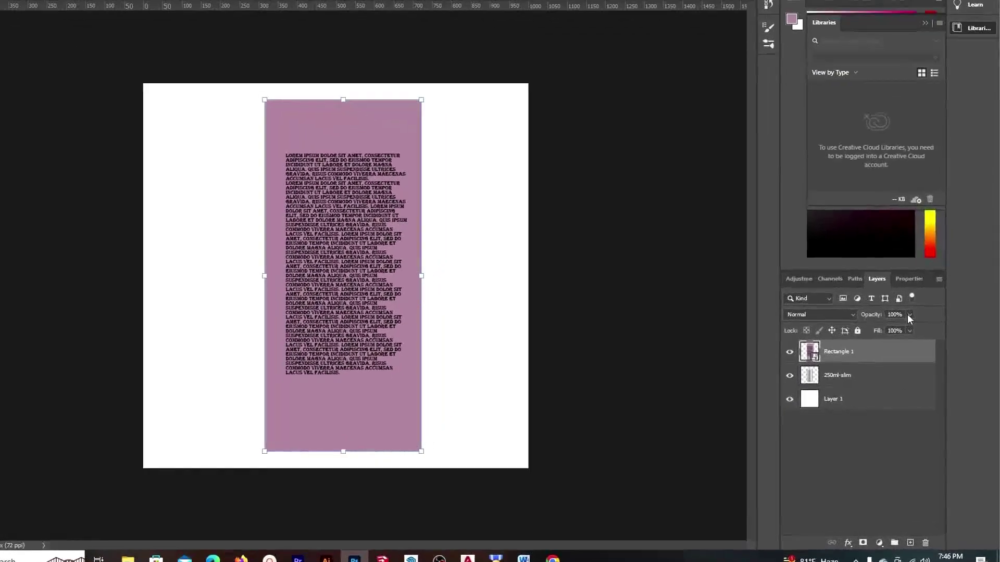
Lower Rectangle 1 opacity to 65% and drag the label over the can
left_click(919, 330)
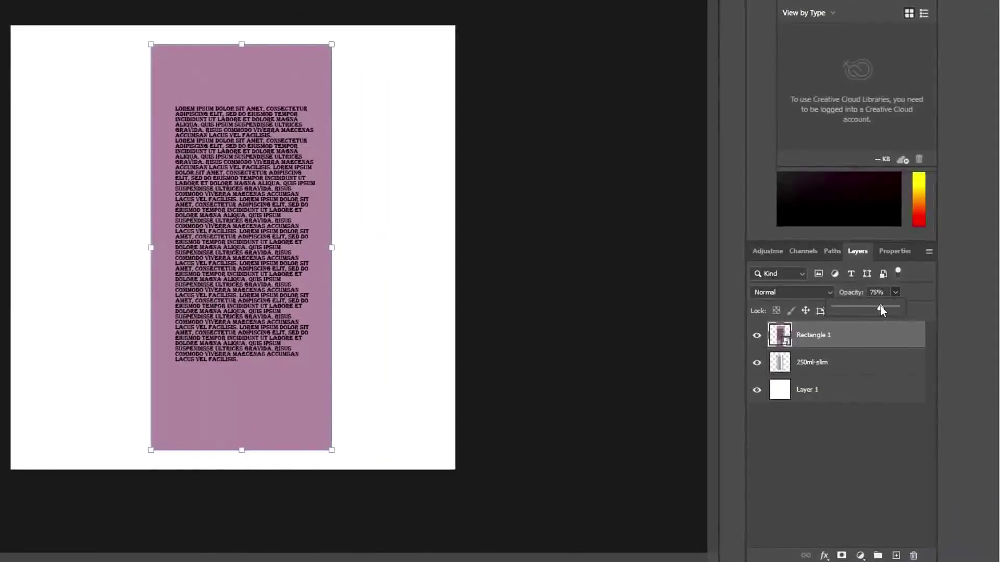
left_click_drag(879, 307, 875, 308)
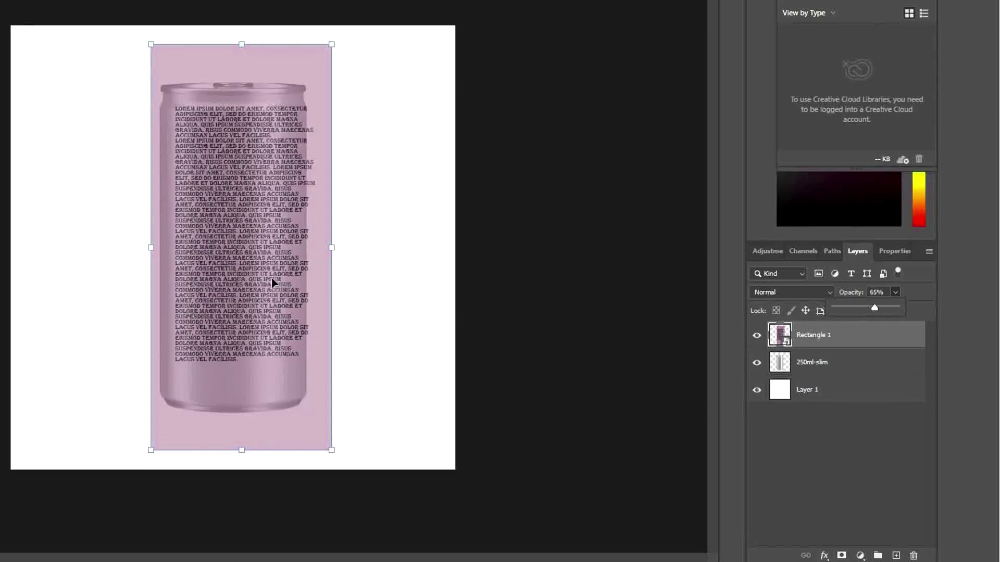
left_click_drag(272, 283, 431, 336)
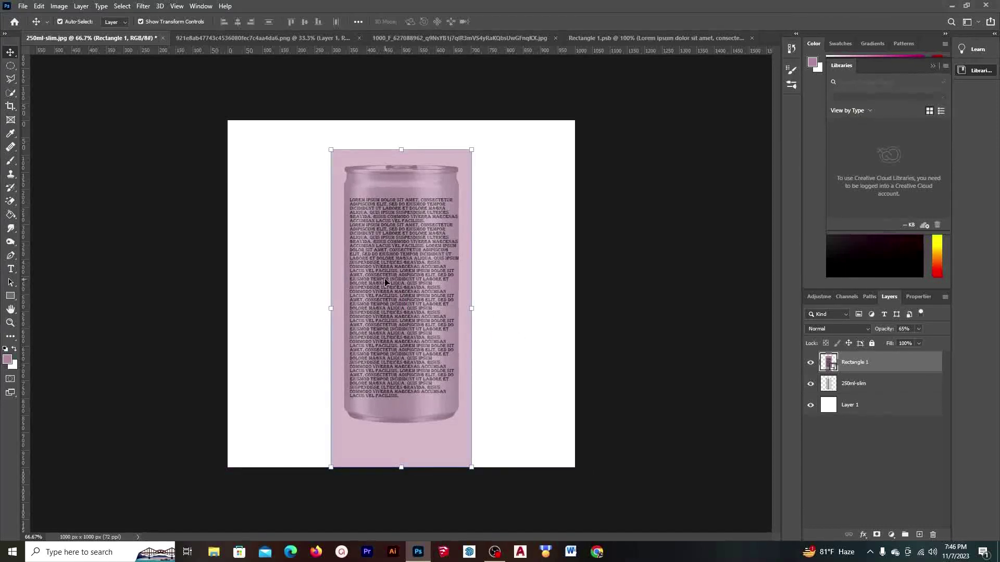
Put the pink label into Warp mode with the default warp grid
key("t")
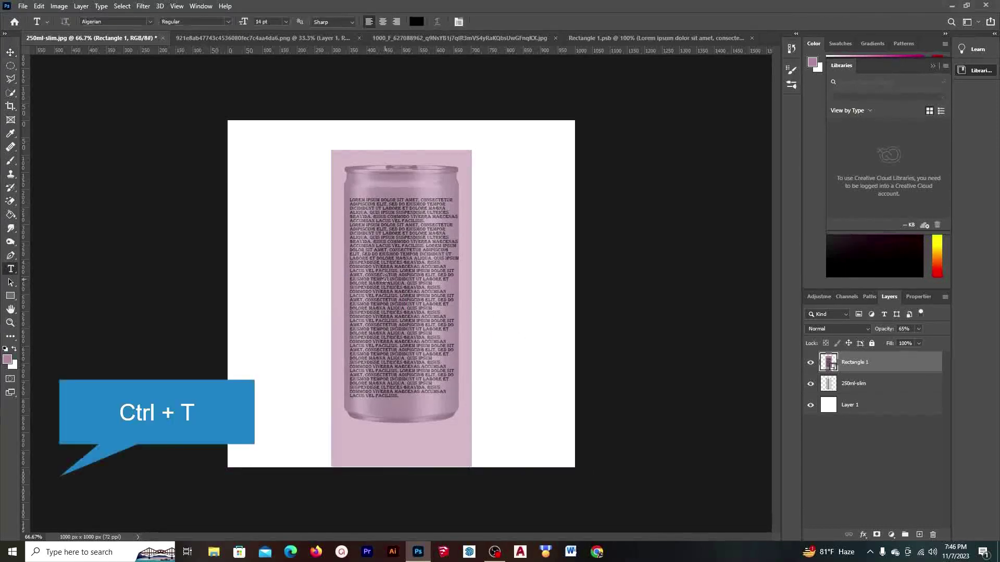
key("ctrl+t")
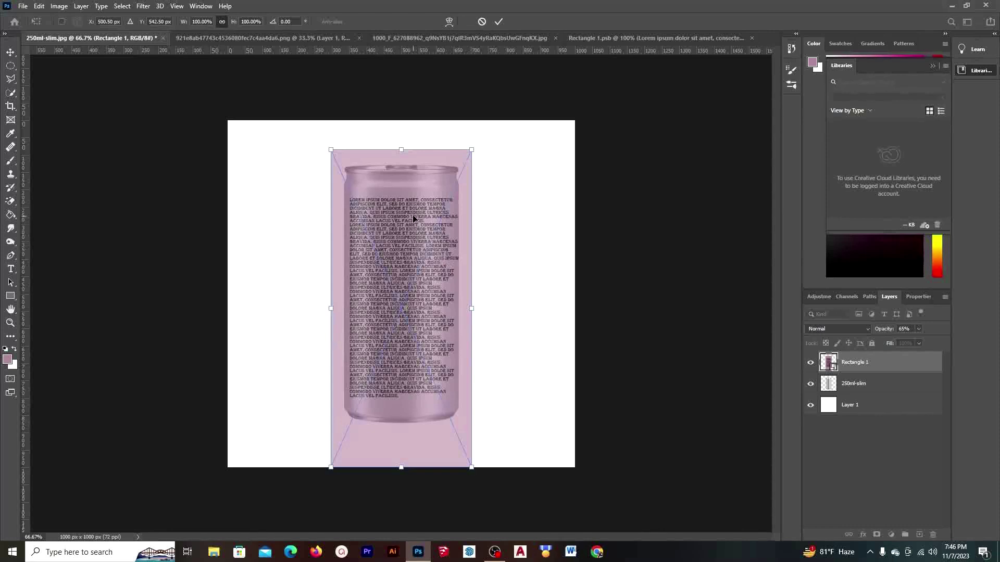
right_click(404, 201)
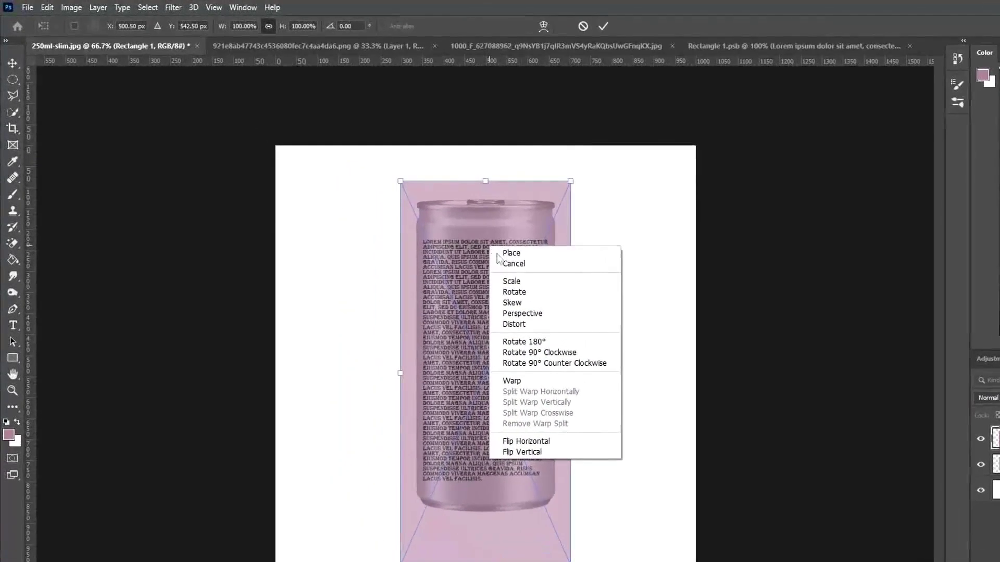
left_click(518, 381)
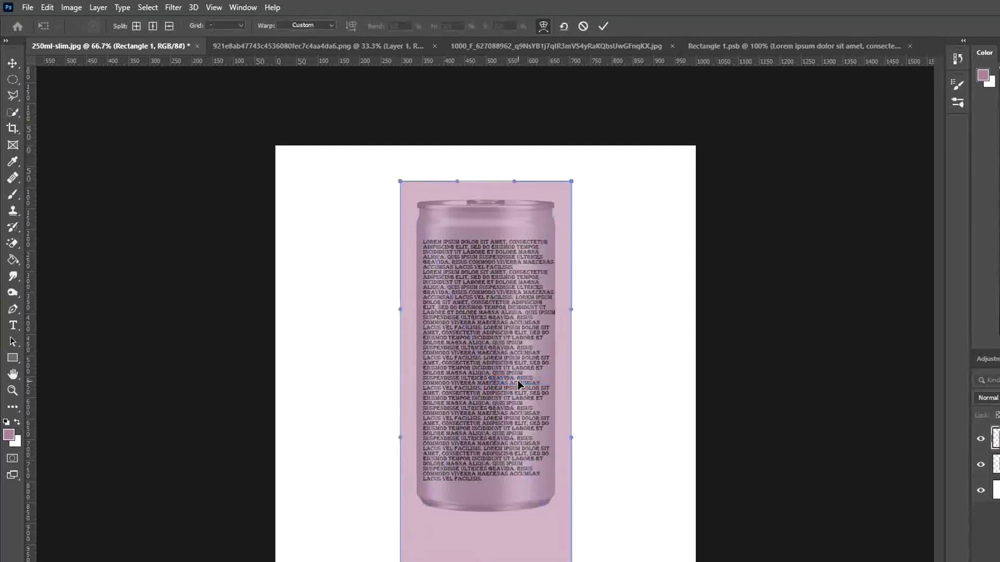
left_click(236, 26)
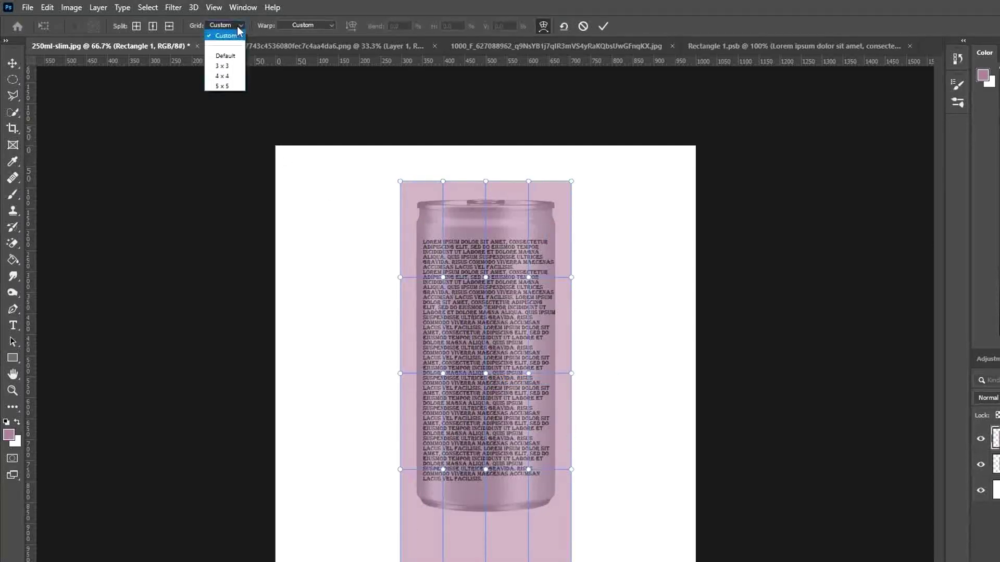
left_click(234, 57)
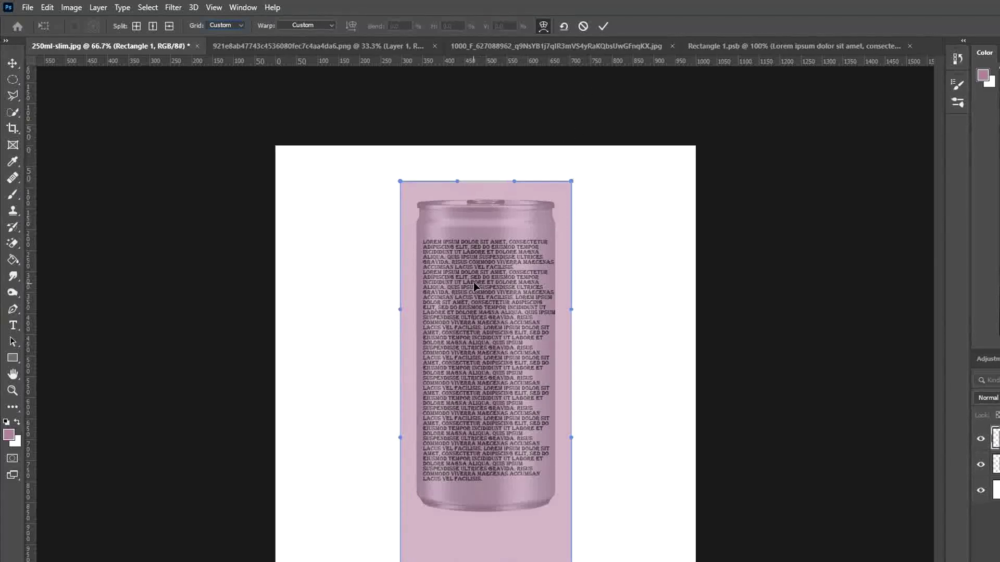
Curve the label's top corners and sides to follow the can, and apply the warp
left_click_drag(571, 182, 587, 160)
left_click_drag(400, 181, 384, 158)
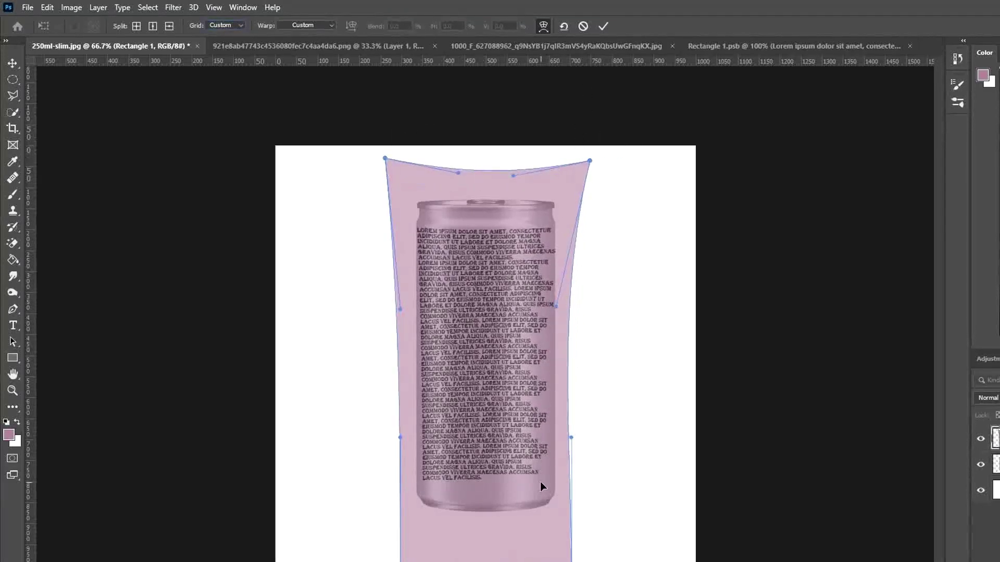
left_click_drag(539, 482, 586, 444)
left_click_drag(561, 230, 566, 225)
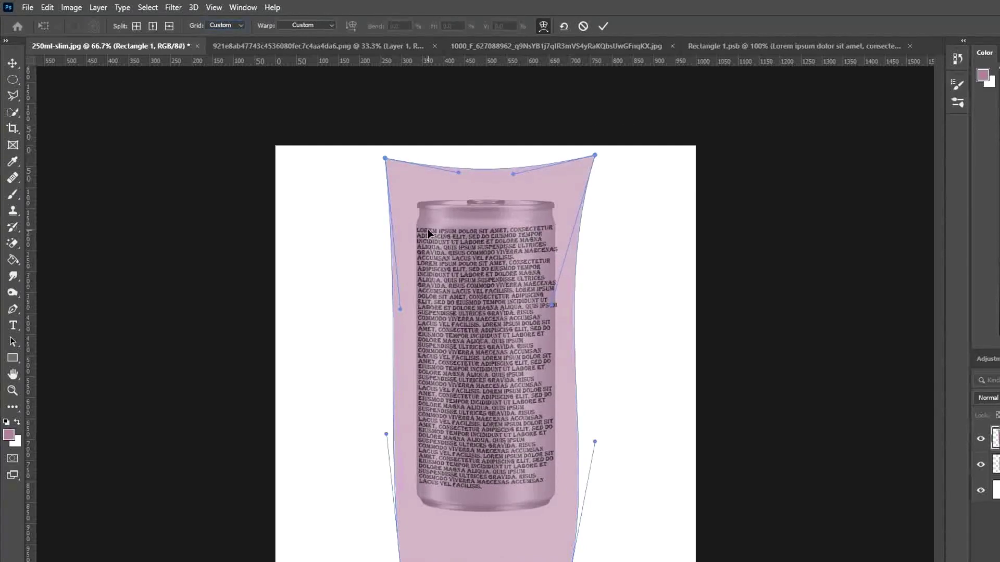
left_click_drag(571, 464, 548, 457)
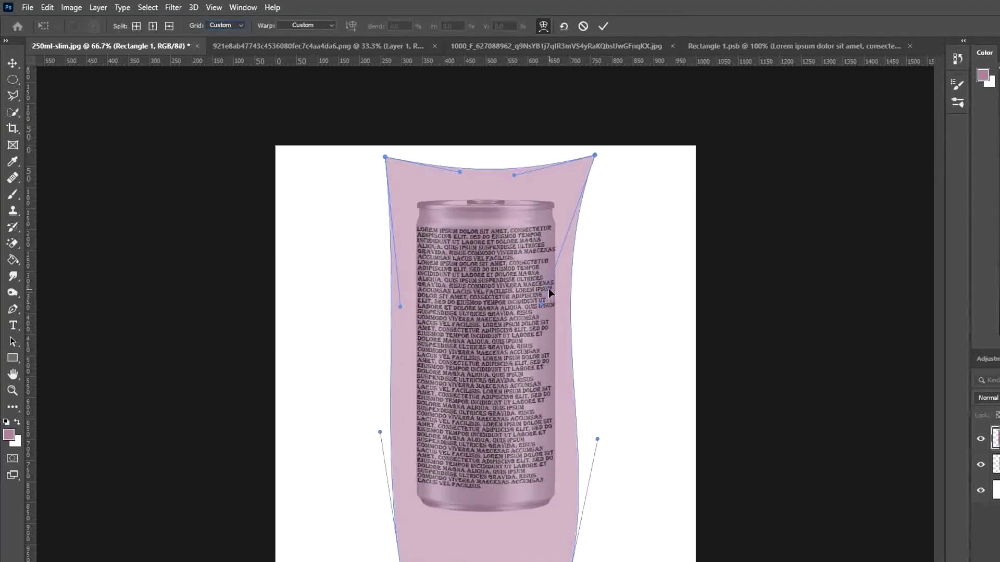
left_click(600, 26)
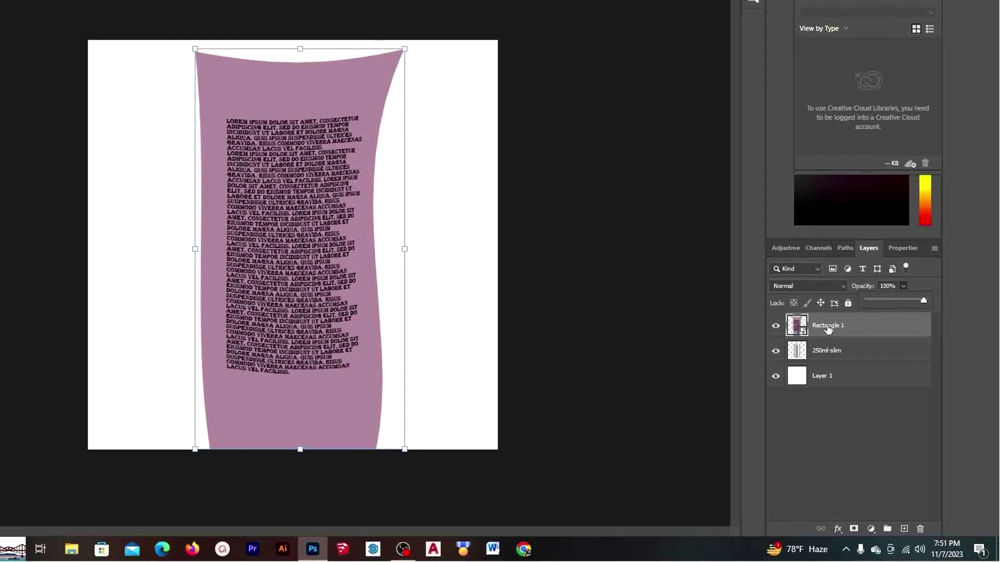
Group Rectangle 1 and set its opacity to 0% to reveal the bare can
key("ctrl+g")
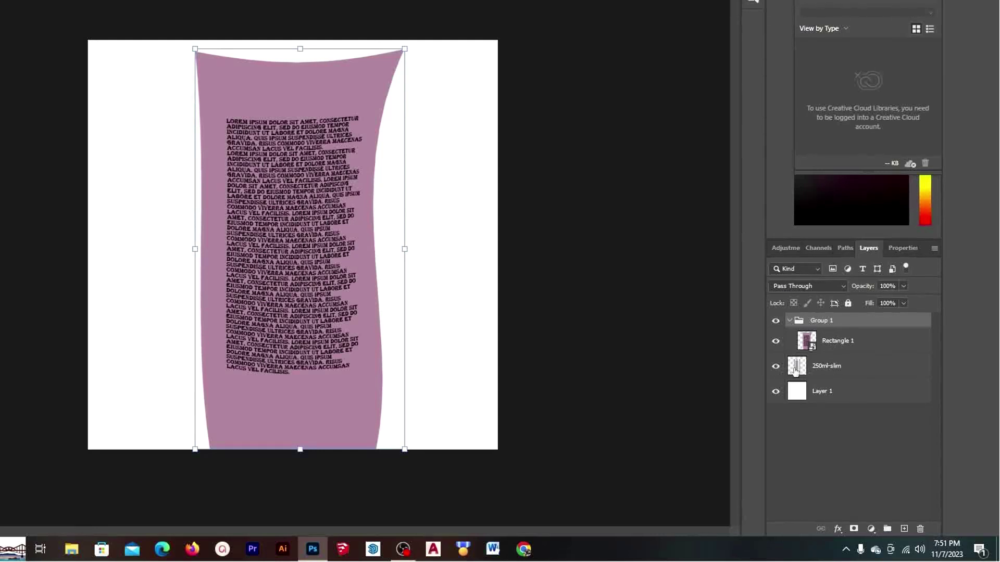
left_click(821, 370)
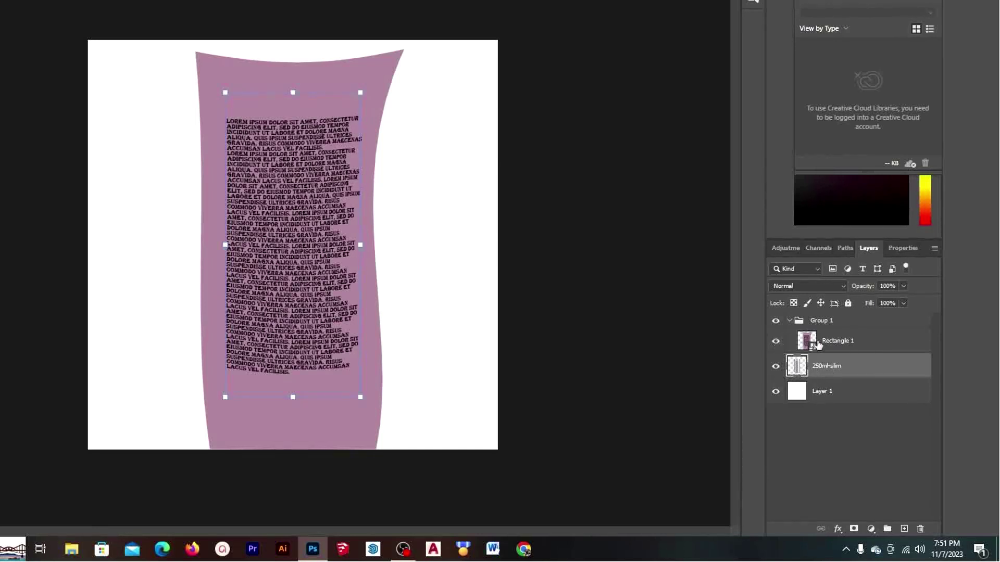
left_click(831, 342)
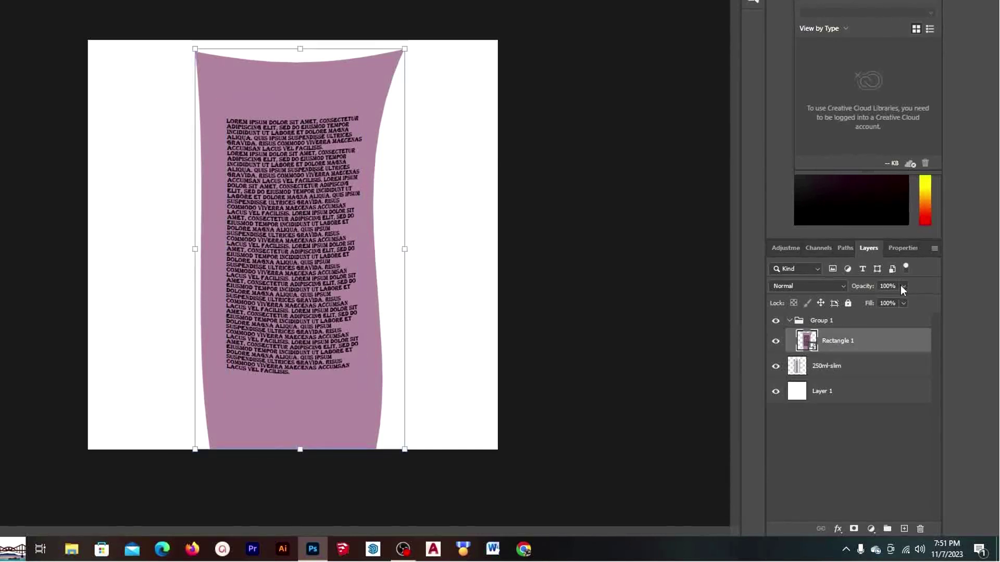
left_click(902, 287)
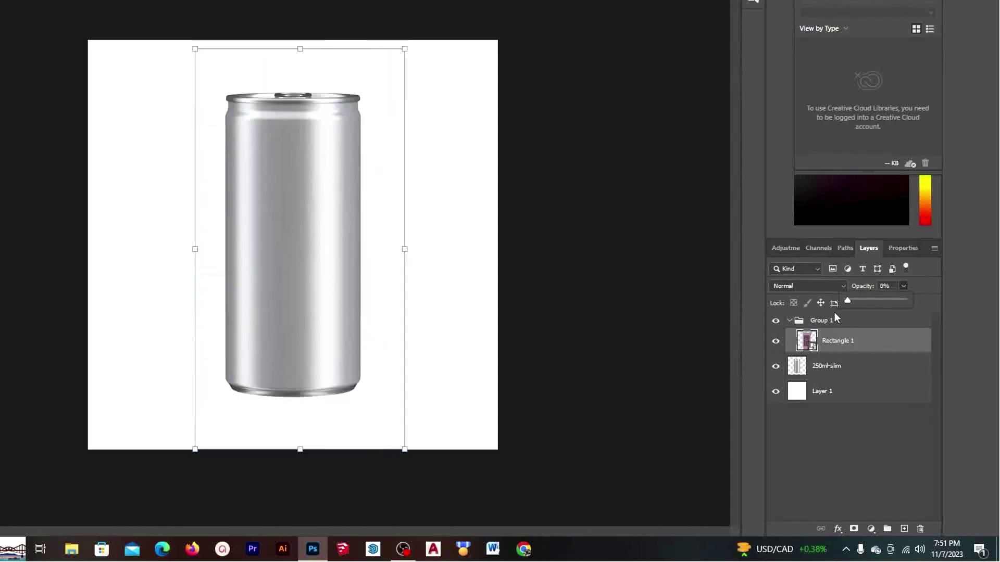
left_click(843, 369)
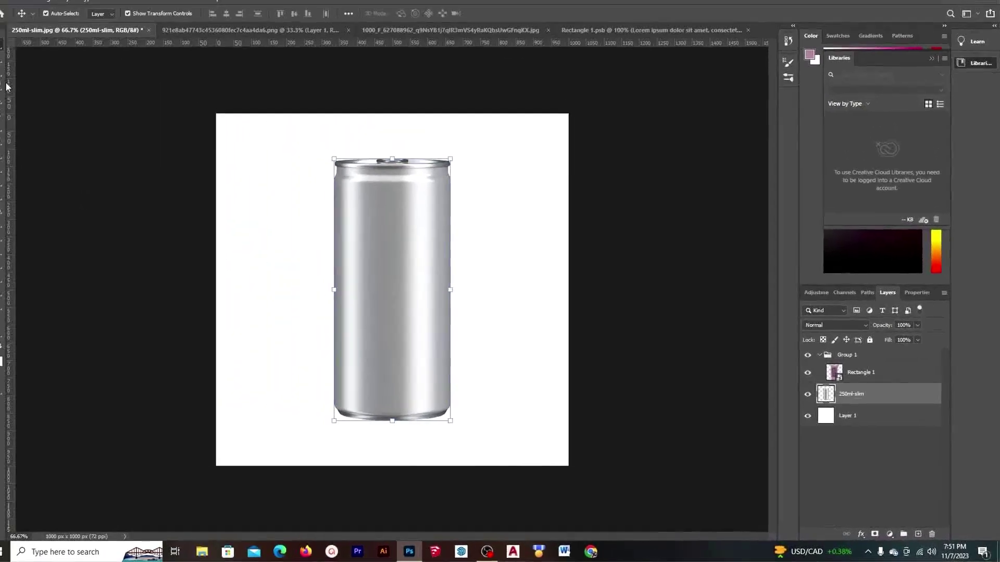
left_click(10, 93)
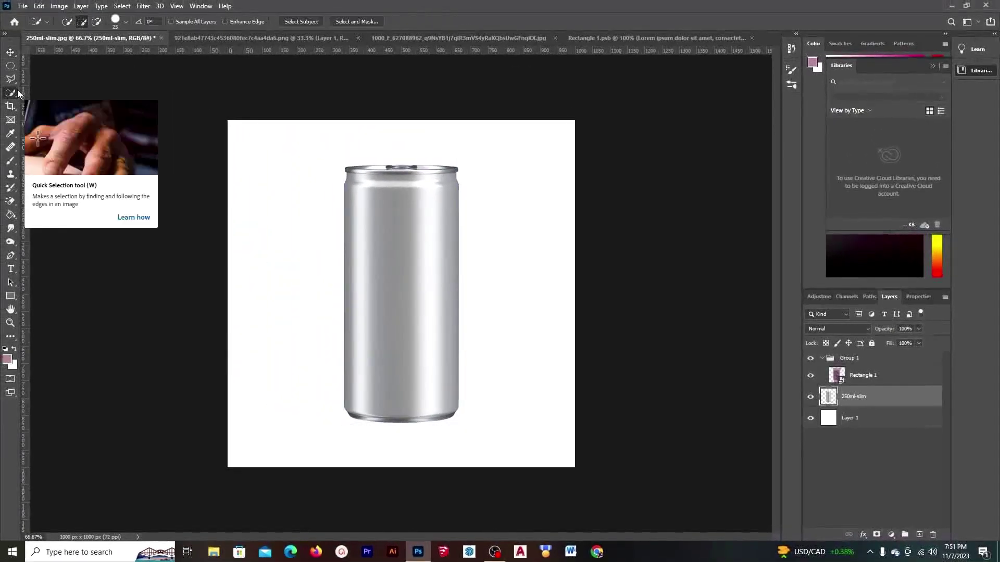
Select the whole silver can with Quick Selection and view it at 100% zoom
right_click(13, 98)
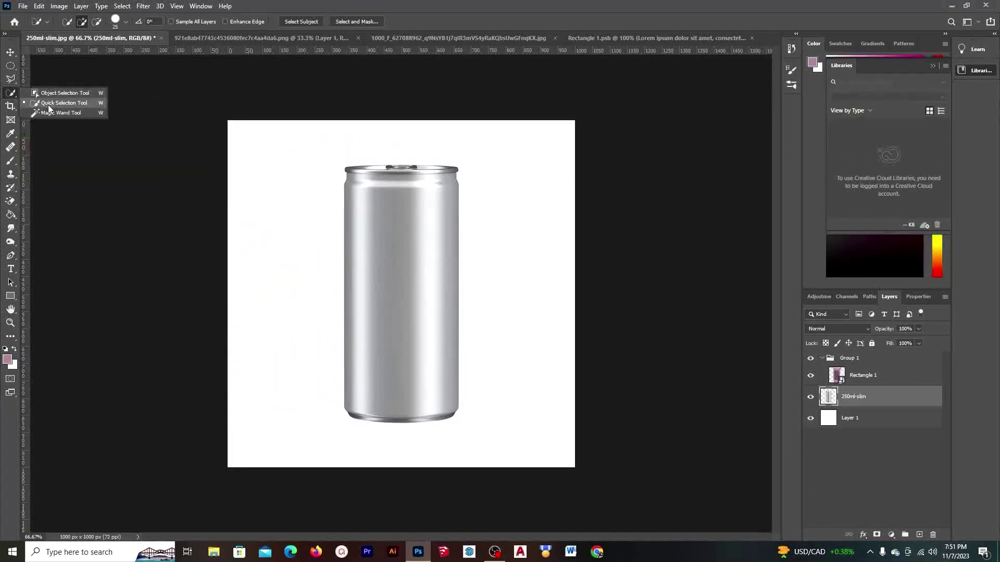
left_click(48, 105)
left_click_drag(394, 266, 398, 315)
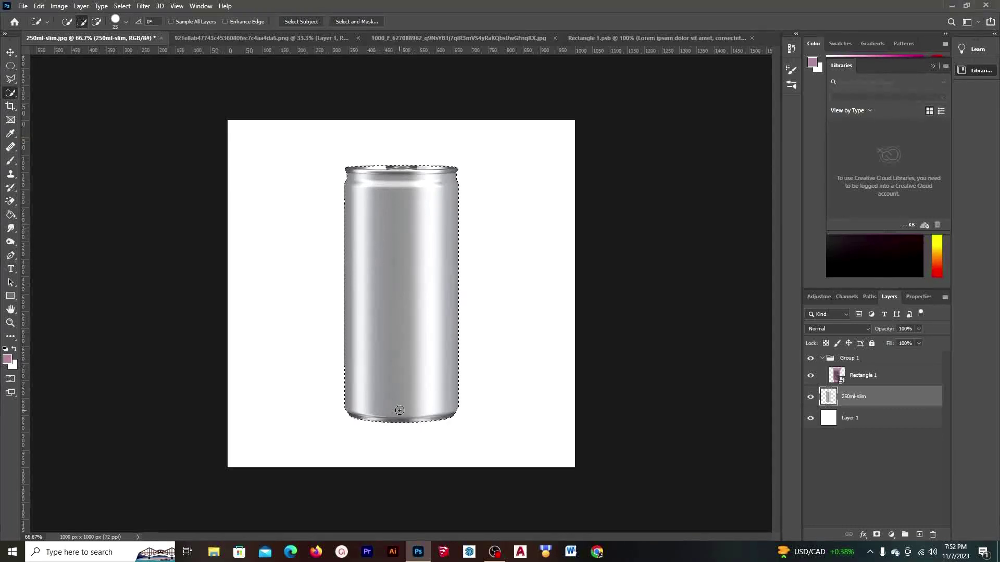
key("ctrl+plus")
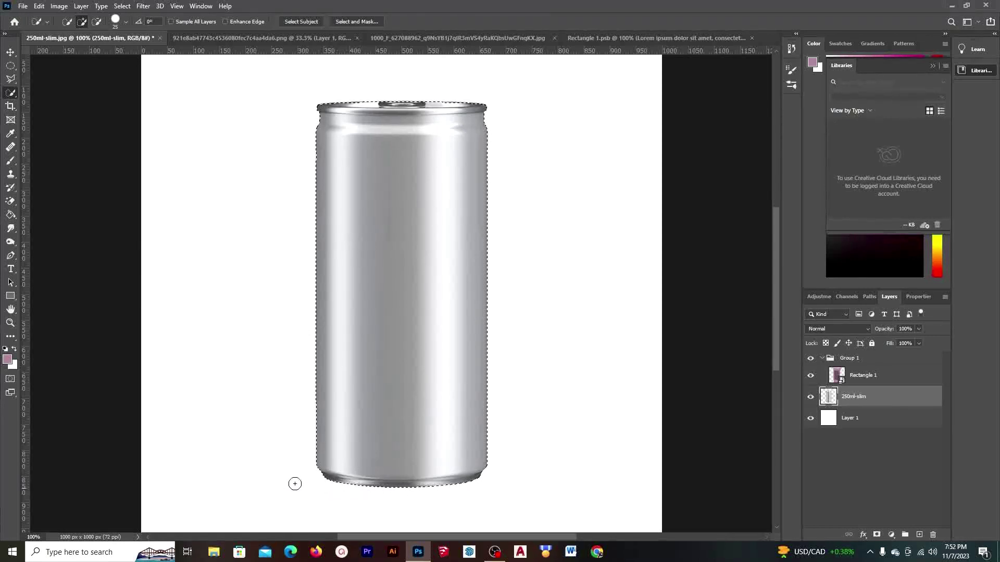
left_click(14, 81)
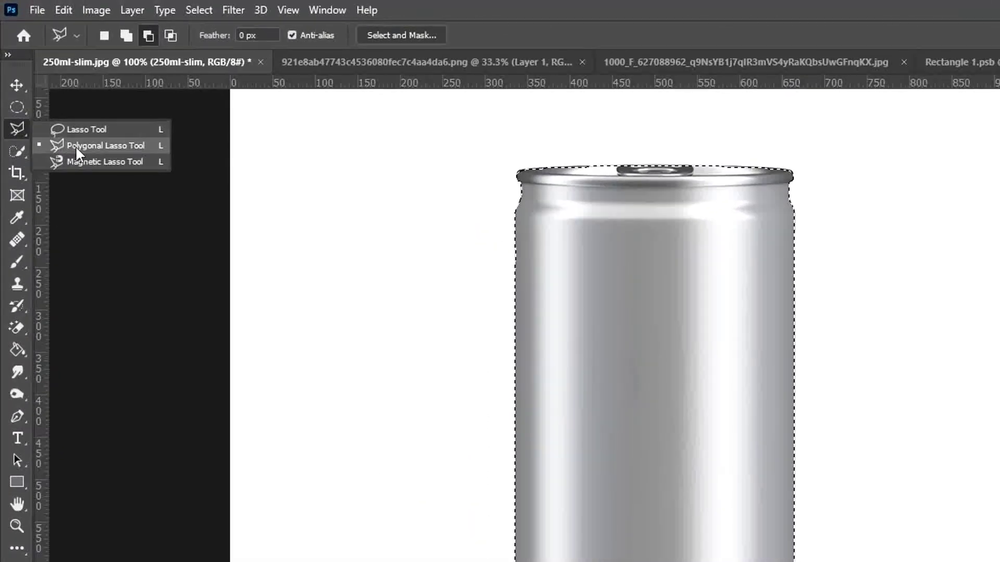
Cut the can's lid out of the selection using the Polygonal Lasso in Subtract mode
left_click(76, 146)
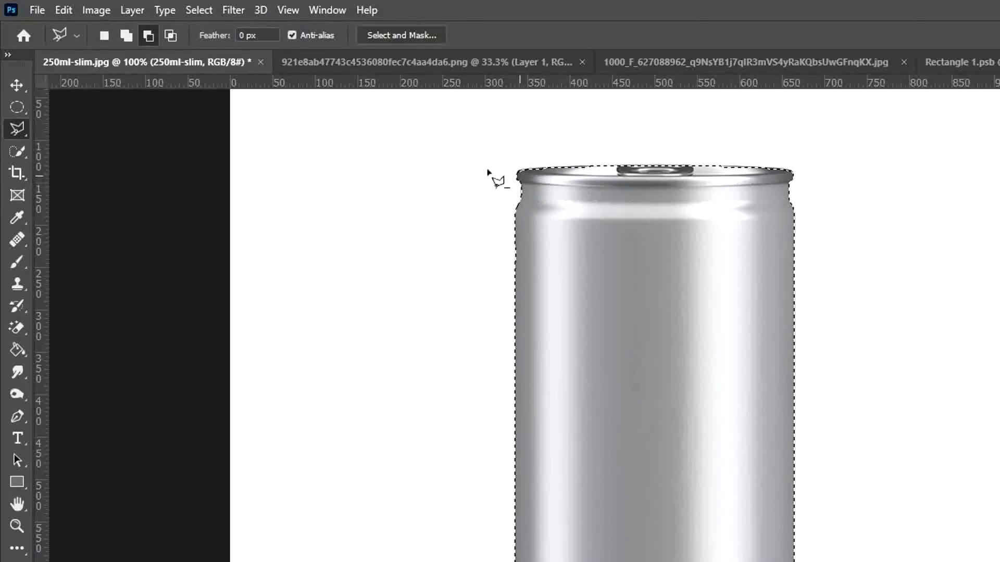
left_click(150, 40)
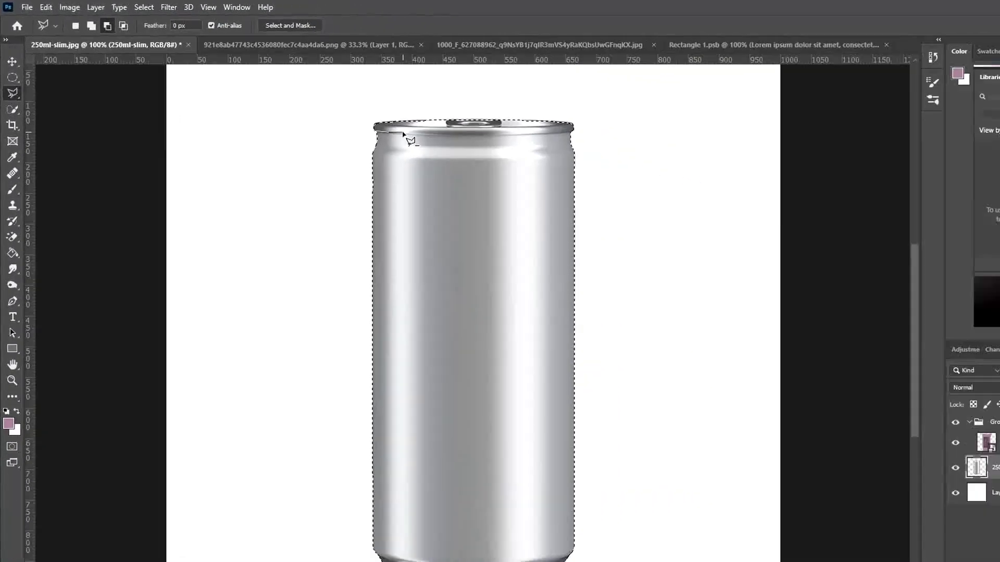
scroll(387, 115, "up", 1)
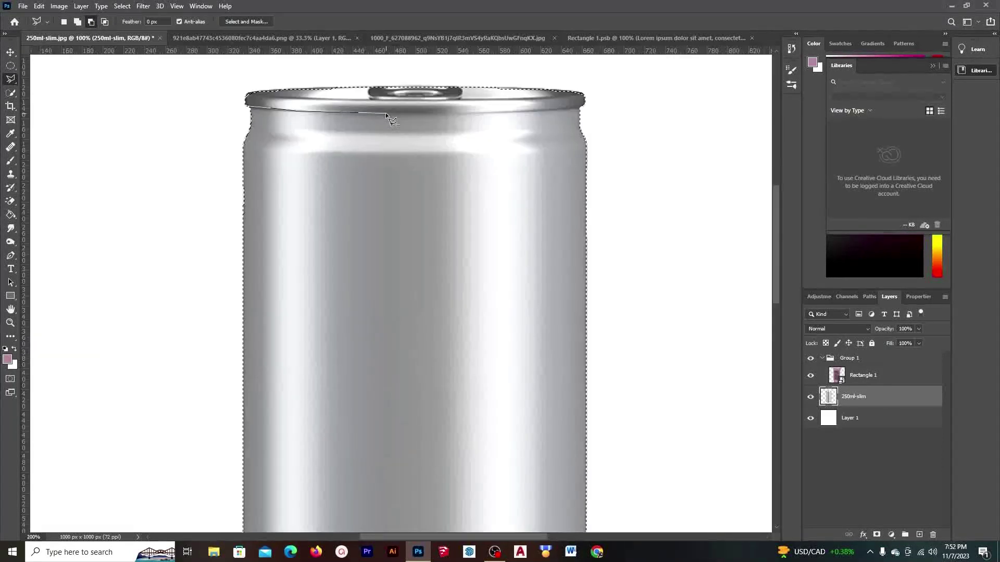
left_click(580, 108)
double_click(569, 86)
Trace around the can's bottom rim to subtract it from the selection
left_click_drag(774, 245, 774, 364)
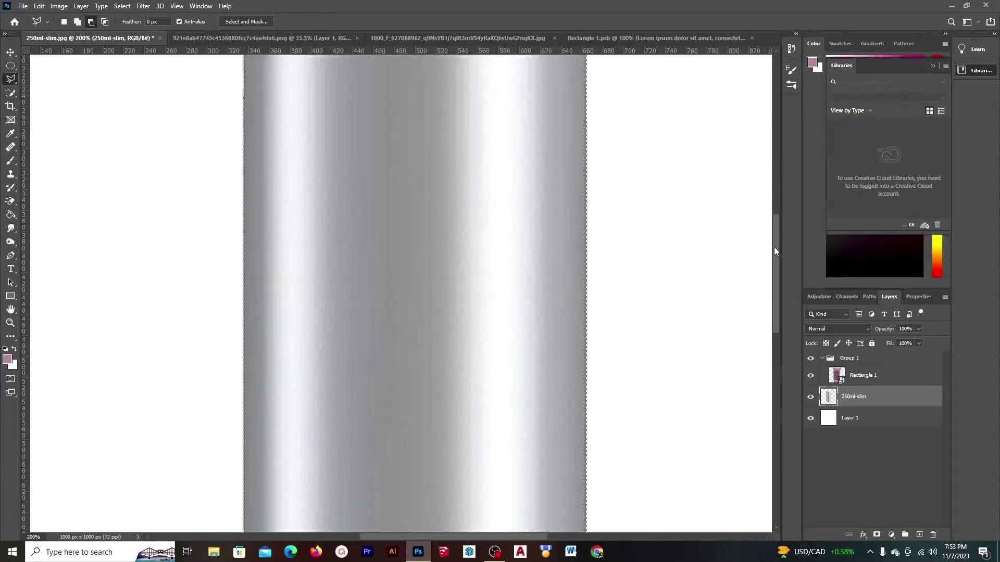
left_click(254, 326)
left_click(297, 341)
left_click(330, 341)
left_click(461, 344)
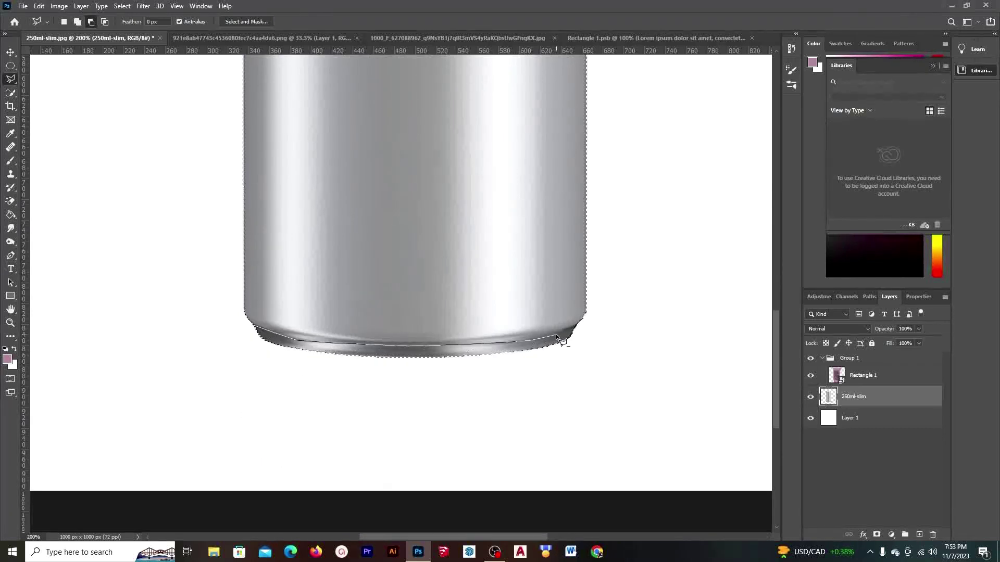
left_click(572, 329)
left_click(597, 406)
left_click(187, 426)
double_click(289, 341)
key("ctrl+minus")
key("ctrl+minus")
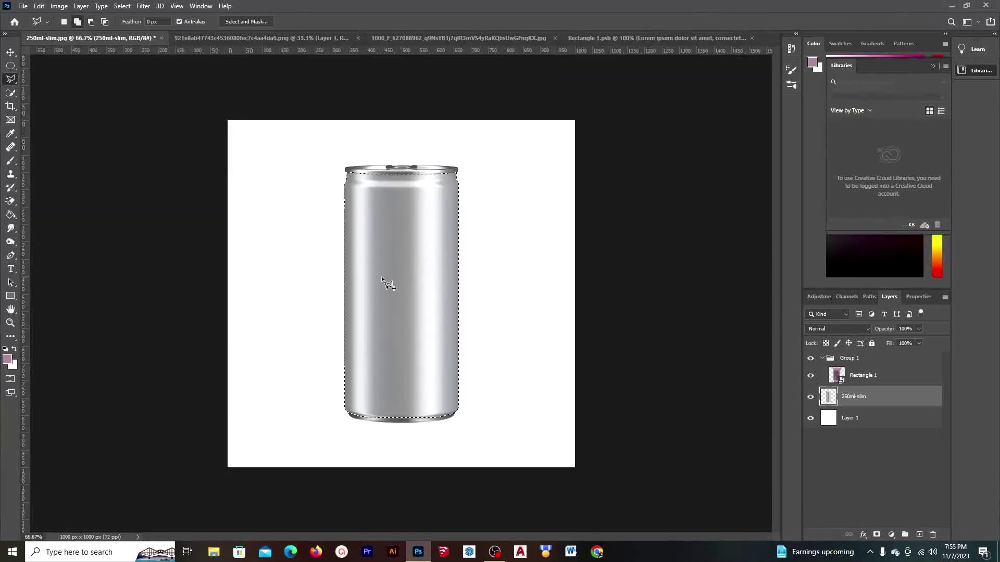
Restore the Rectangle 1 label layer to 100% opacity
left_click(9, 52)
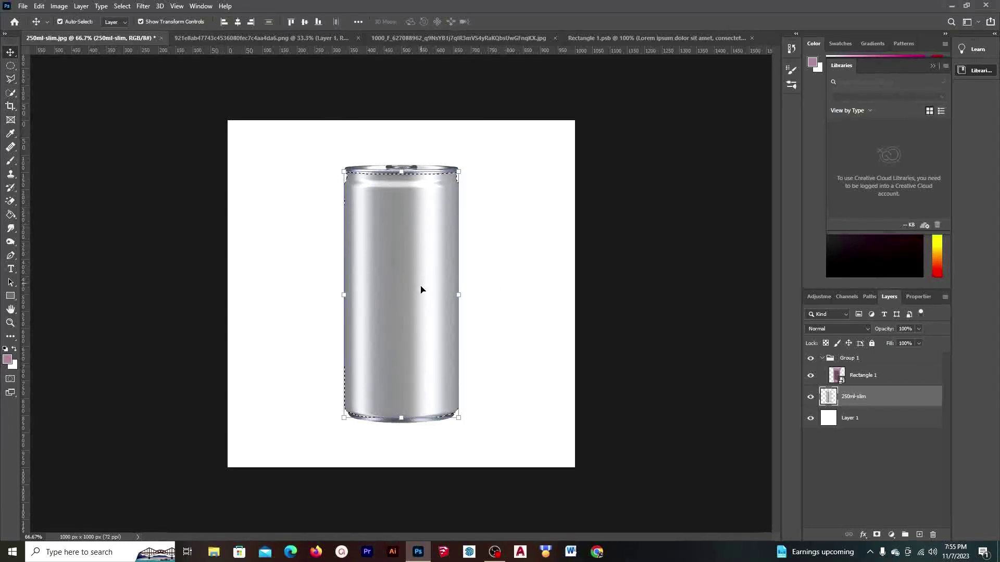
left_click(860, 359)
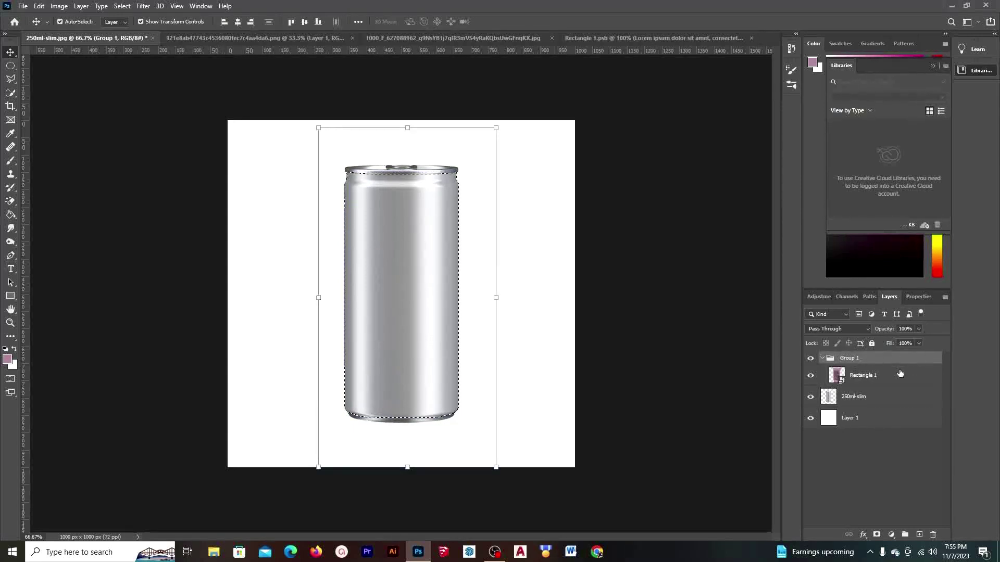
left_click(877, 379)
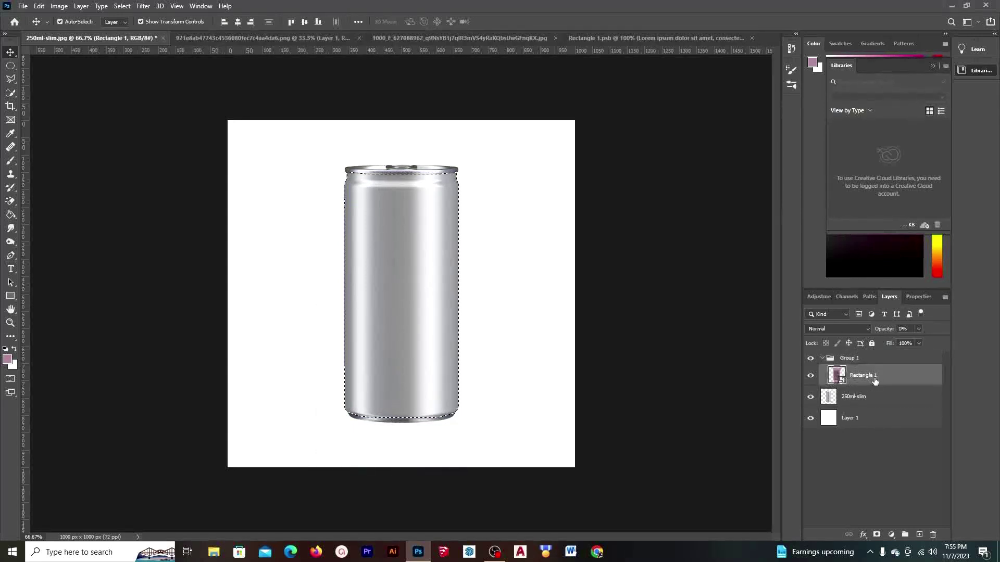
left_click(919, 329)
left_click_drag(895, 342, 992, 352)
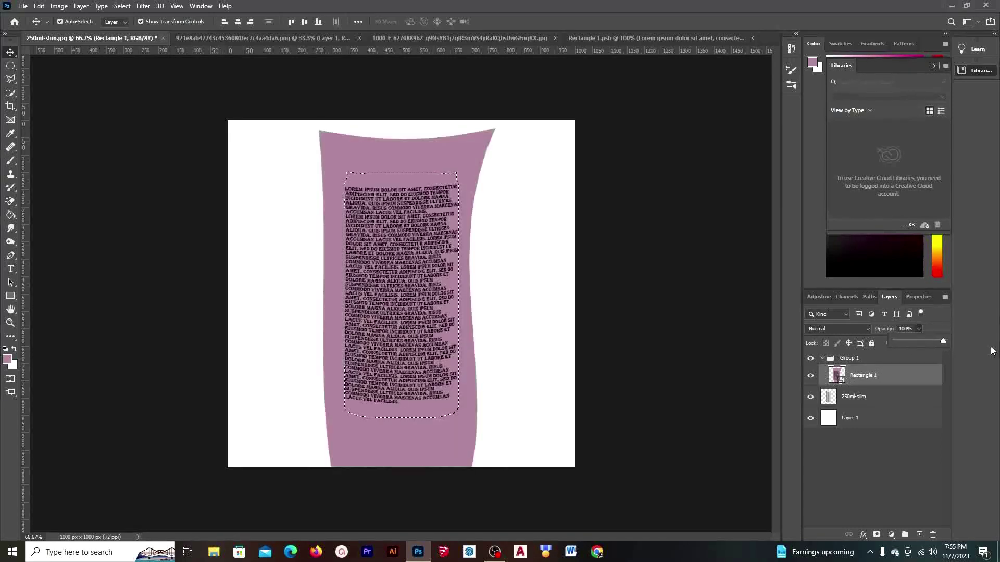
Mask Group 1 to the can-body selection and open Rectangle 1's smart-object contents
left_click(884, 360)
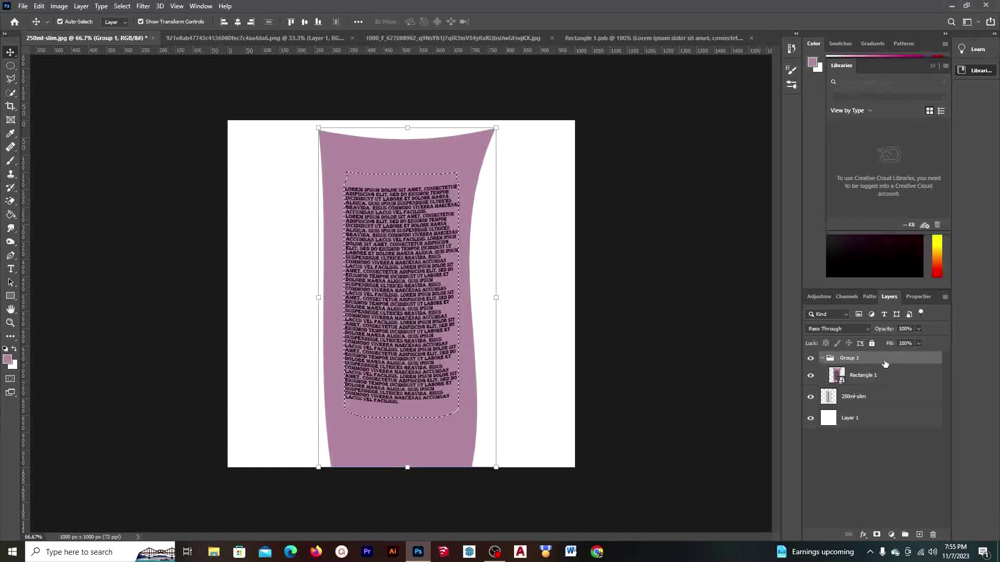
left_click(877, 534)
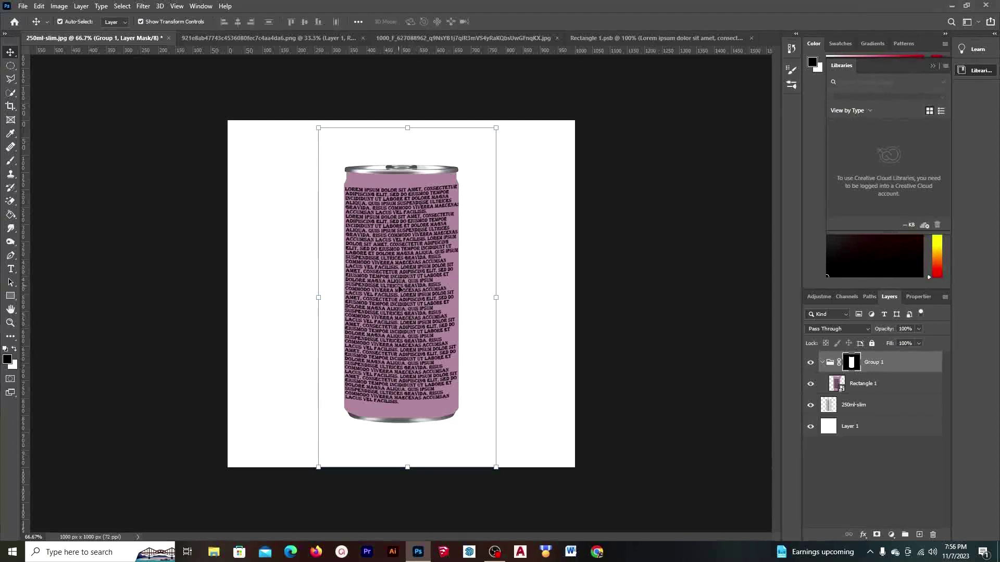
double_click(399, 288)
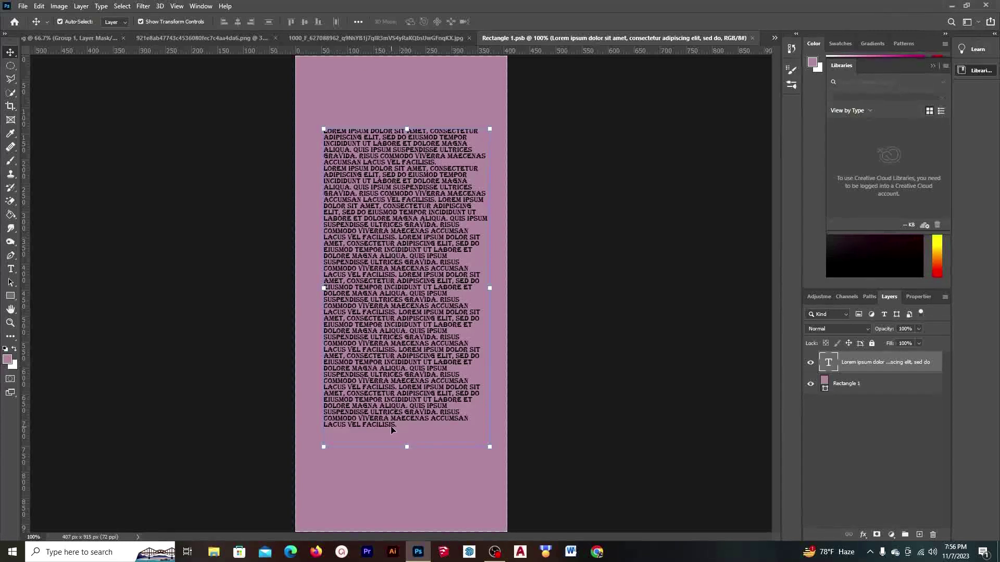
Delete the lorem ipsum placeholder text and hide the text layer Layer 1
left_click(11, 269)
left_click_drag(423, 438, 311, 121)
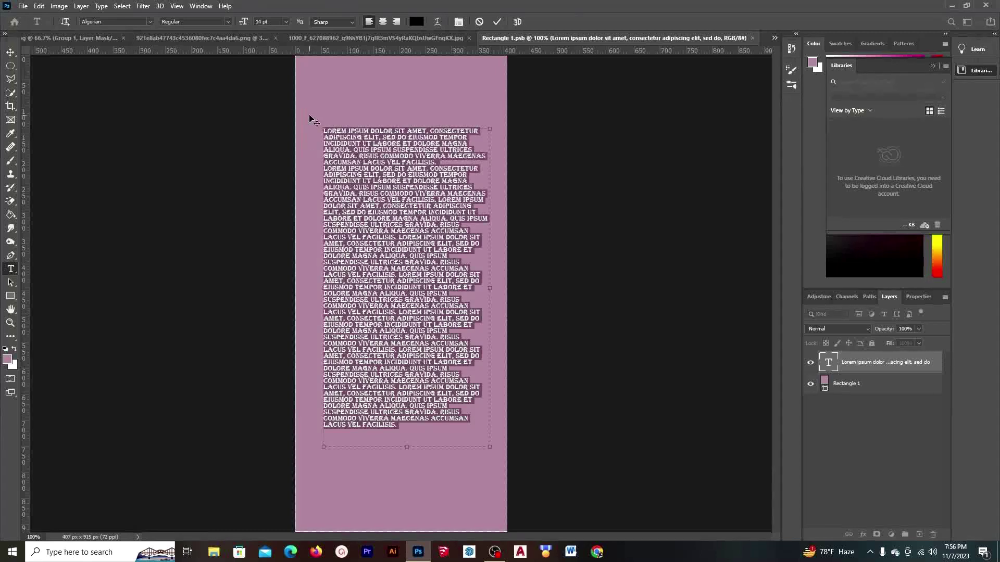
key("BackSpace")
left_click(496, 22)
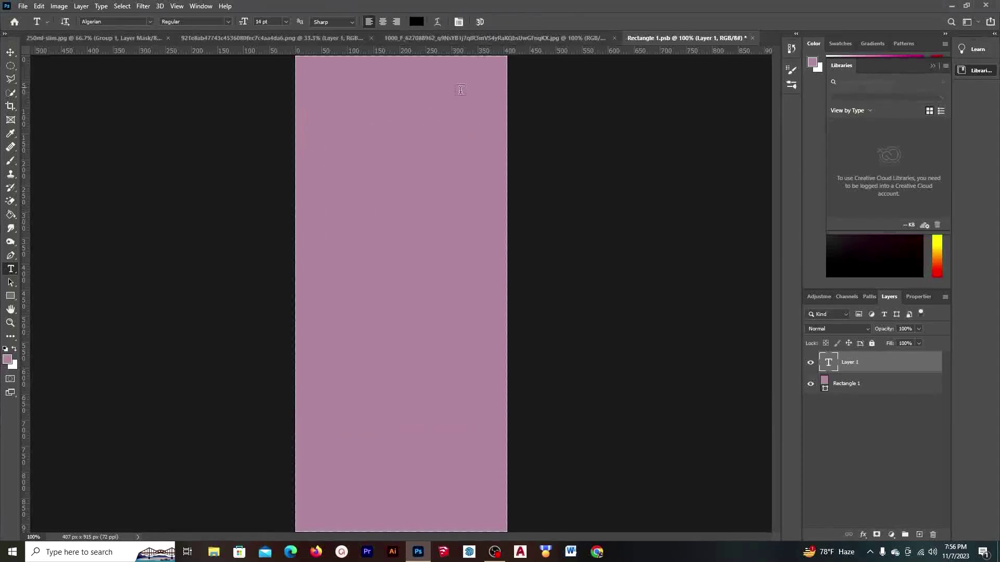
left_click(11, 52)
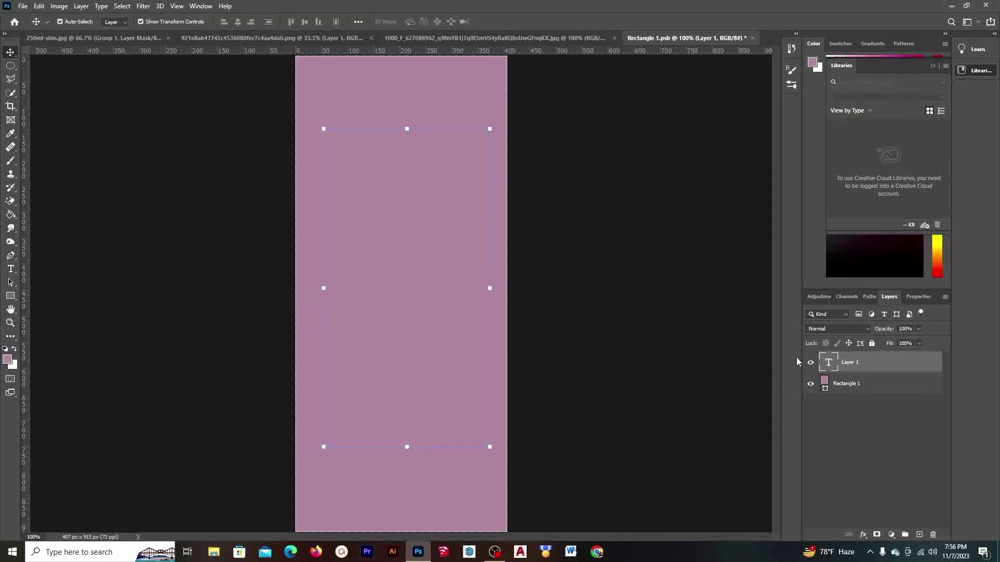
left_click(811, 364)
Bring the burger-and-fries pattern into the label, scale it to 47.44%, and save
left_click(230, 33)
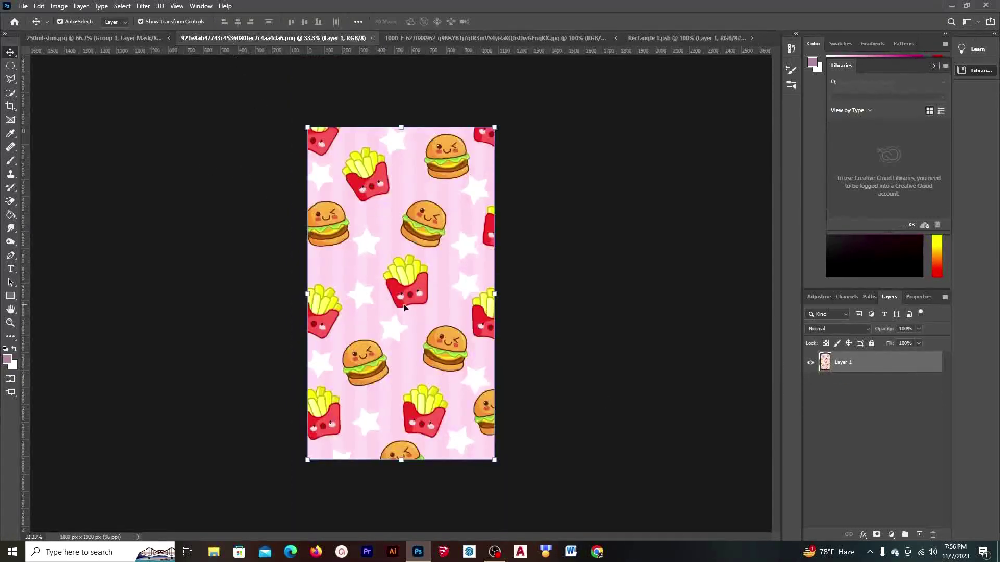
mouse_move(406, 318)
left_mouse_down()
mouse_move(671, 40)
mouse_move(511, 180)
left_mouse_up()
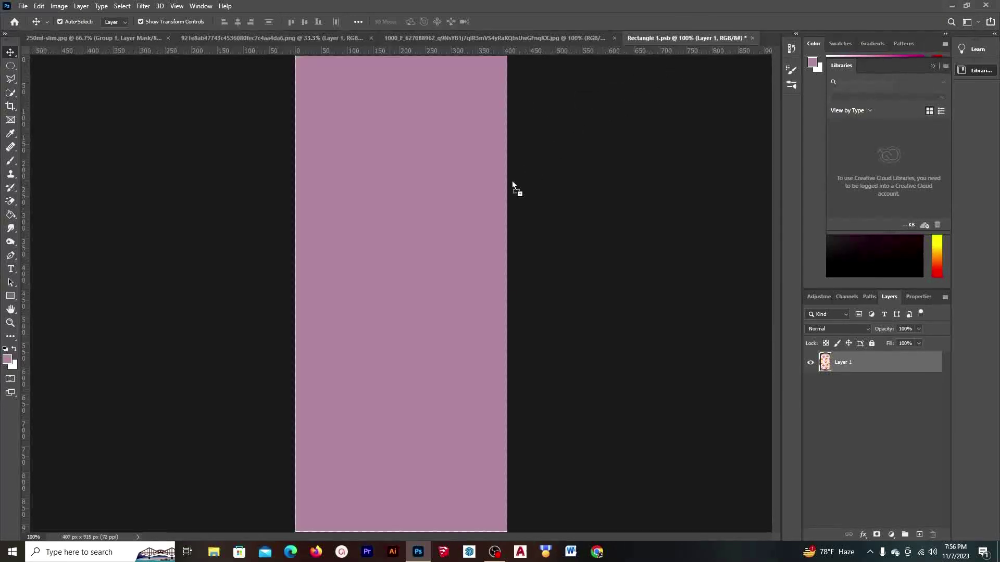
left_click_drag(423, 290, 423, 288)
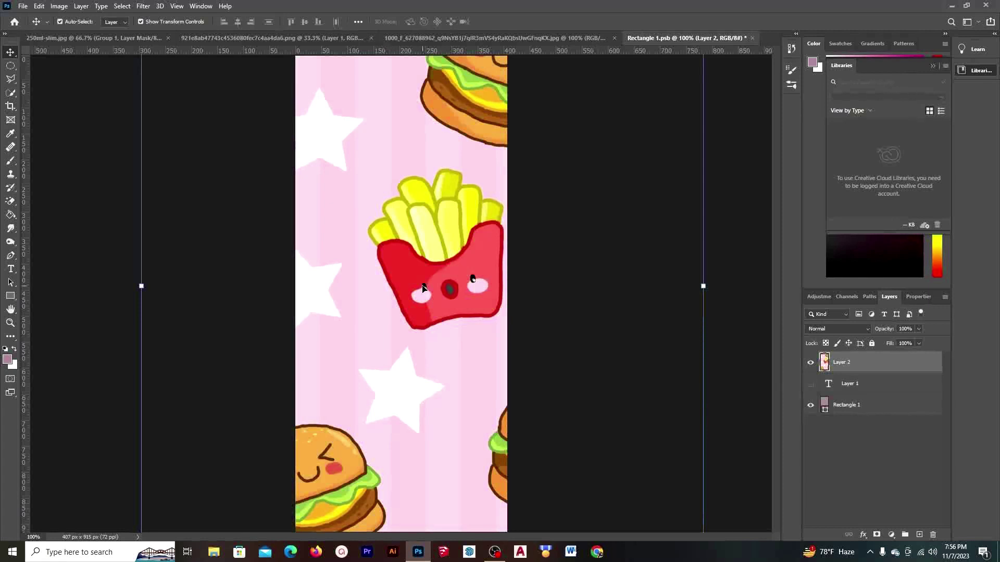
key("ctrl+minus")
key("ctrl+minus")
key("ctrl+minus")
left_click_drag(408, 123, 407, 214)
left_click_drag(410, 465, 404, 368)
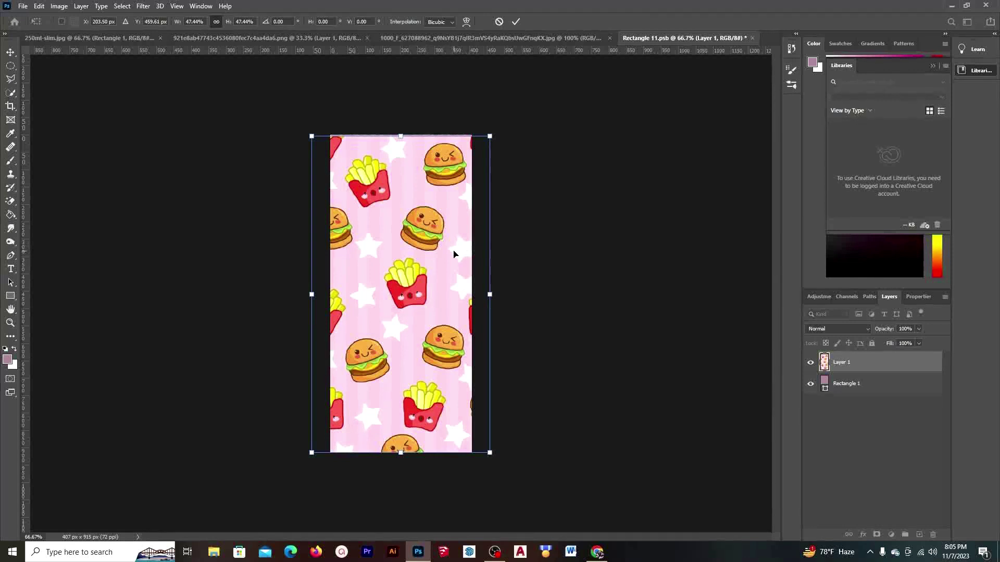
key("ctrl+s")
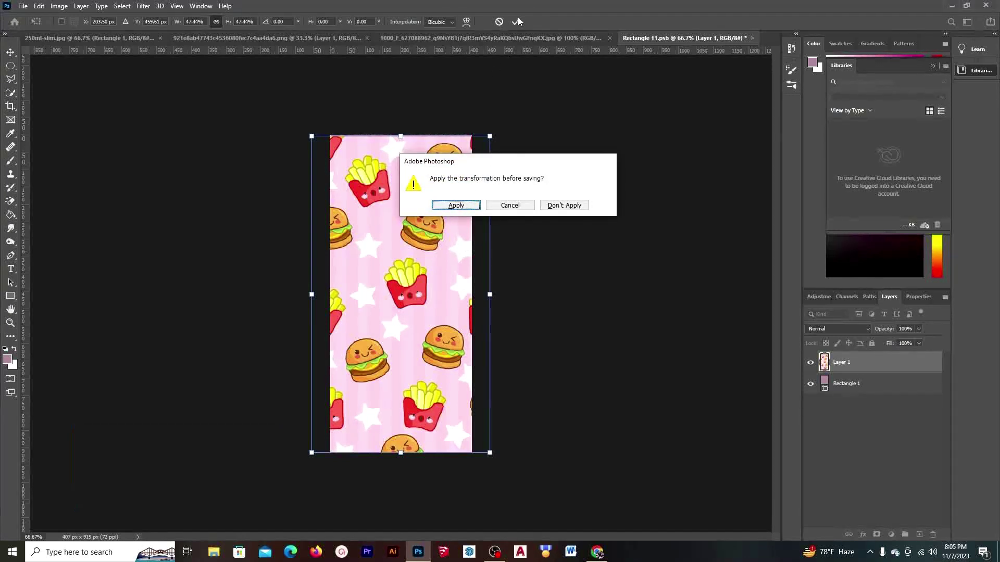
left_click(469, 206)
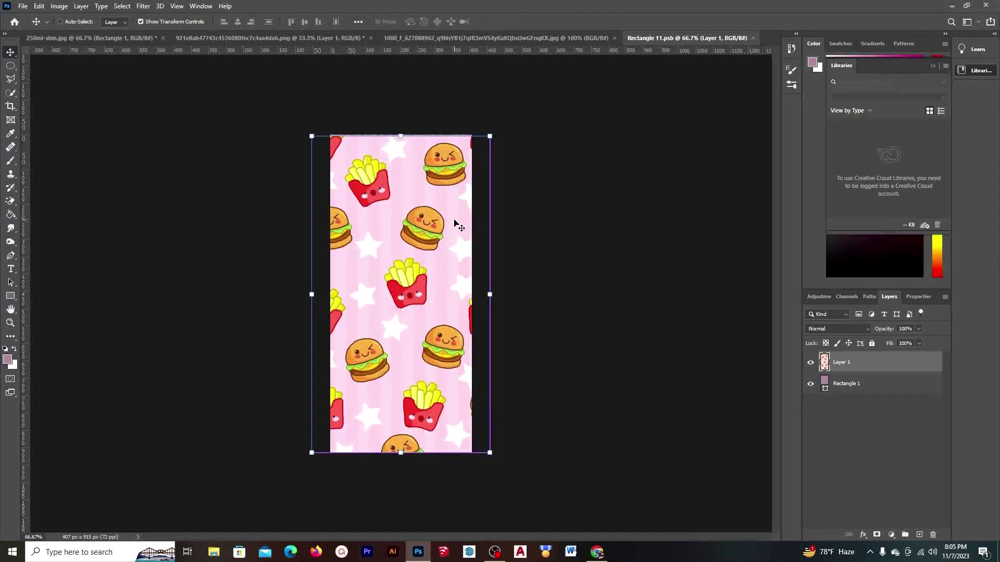
key("s")
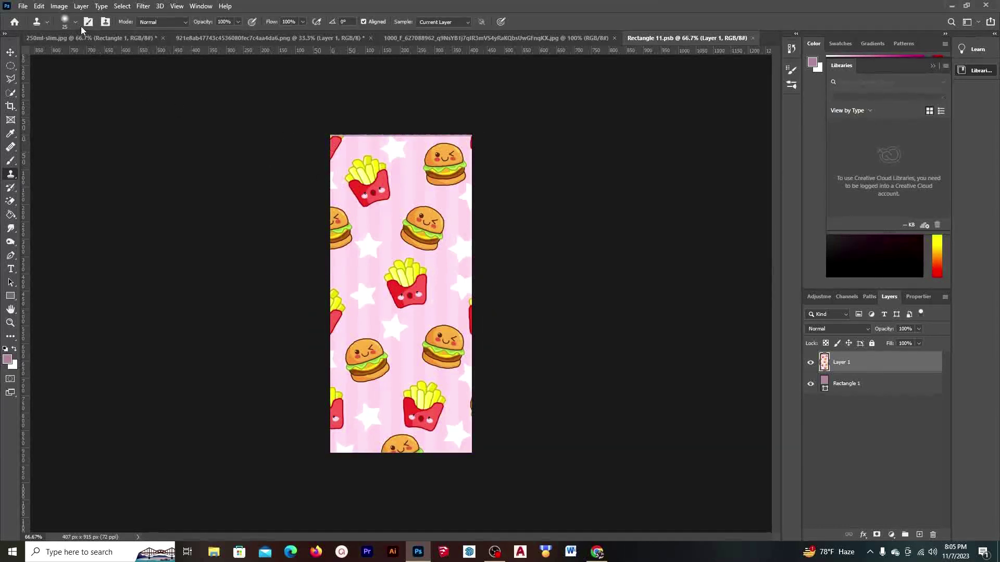
Back in 250ml-slim.jpg, set the Rectangle 1 label layer's blend mode to Linear Burn
left_click(89, 39)
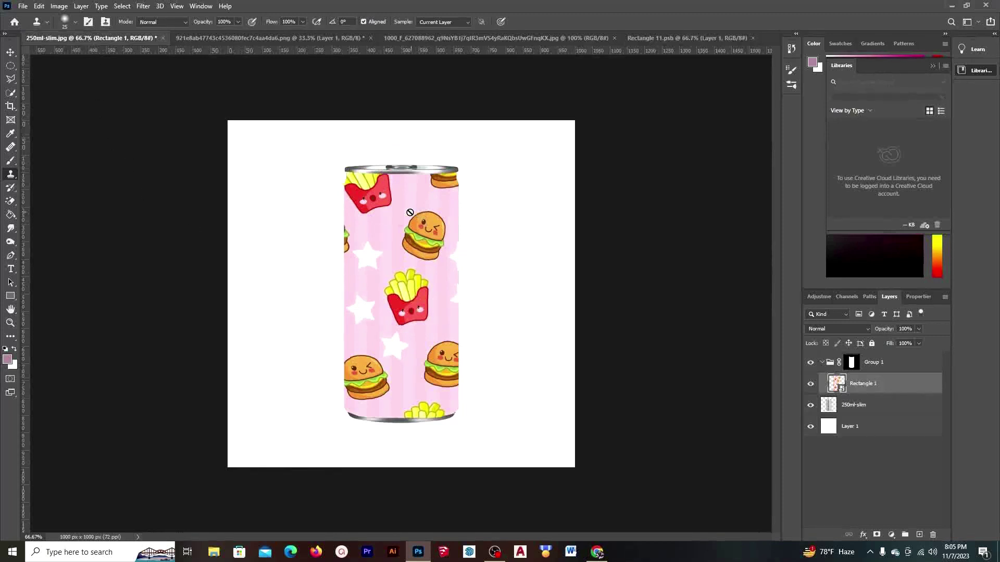
left_click(10, 52)
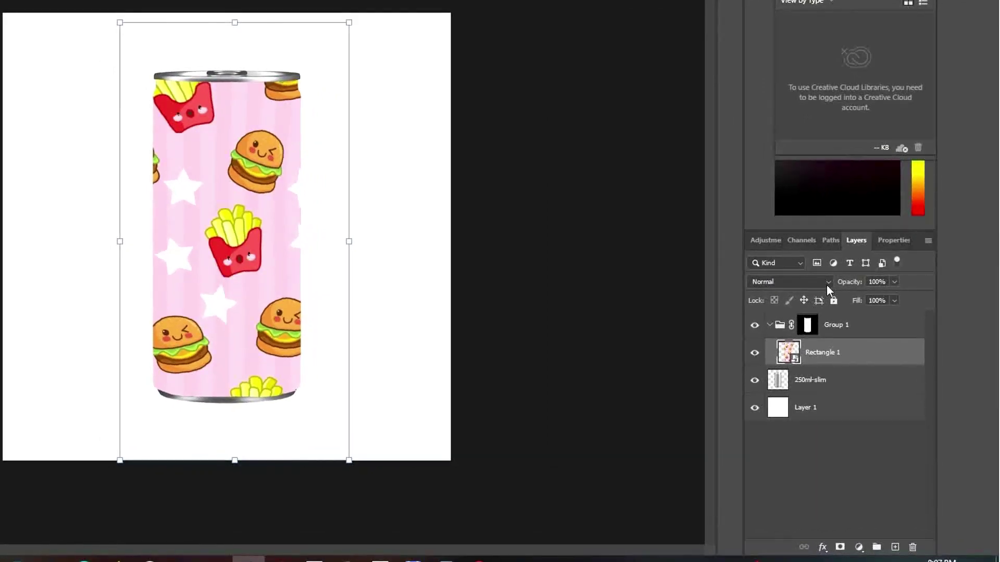
left_click(867, 329)
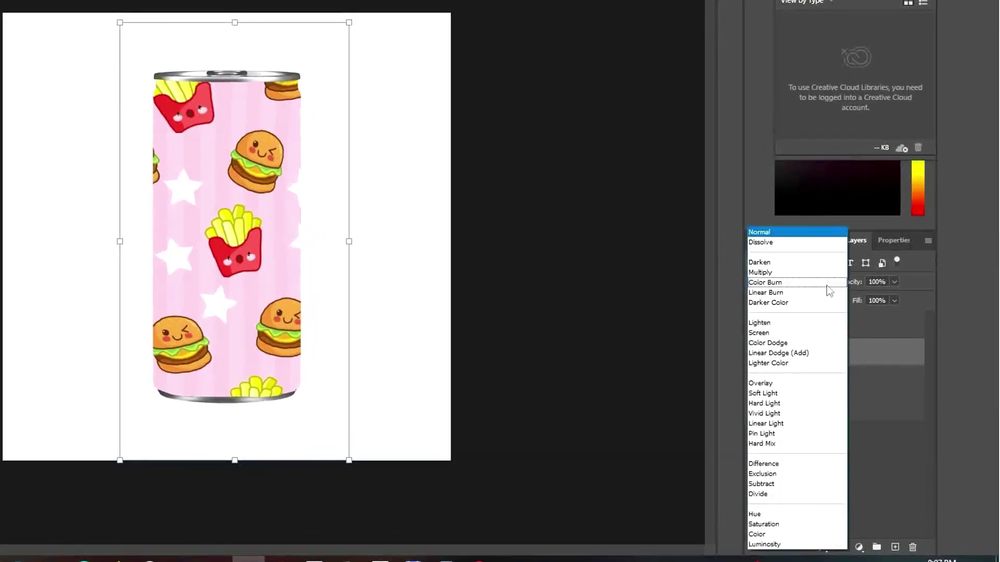
left_click(777, 294)
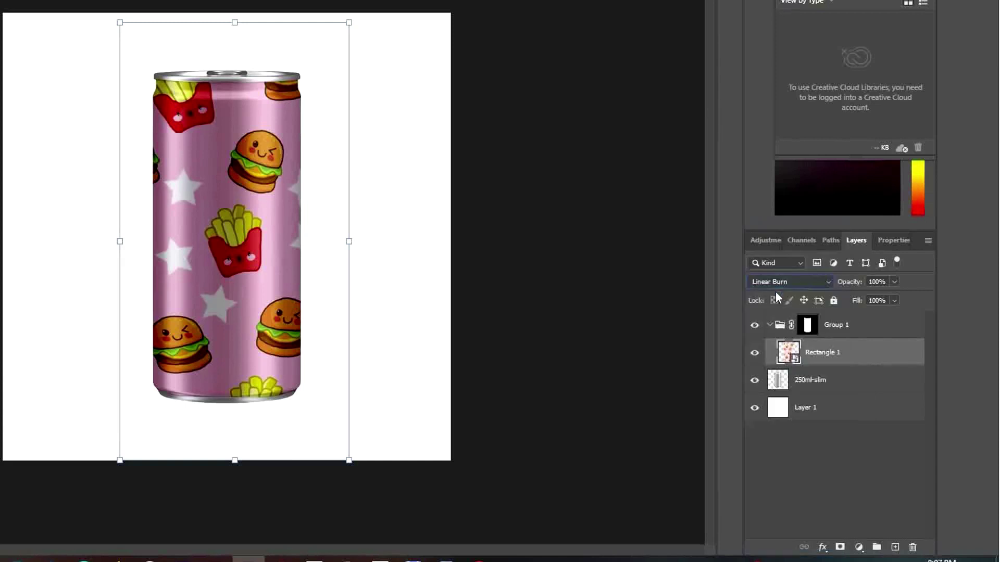
Add a white #ffffff Solid Color fill layer above the label
left_click(859, 548)
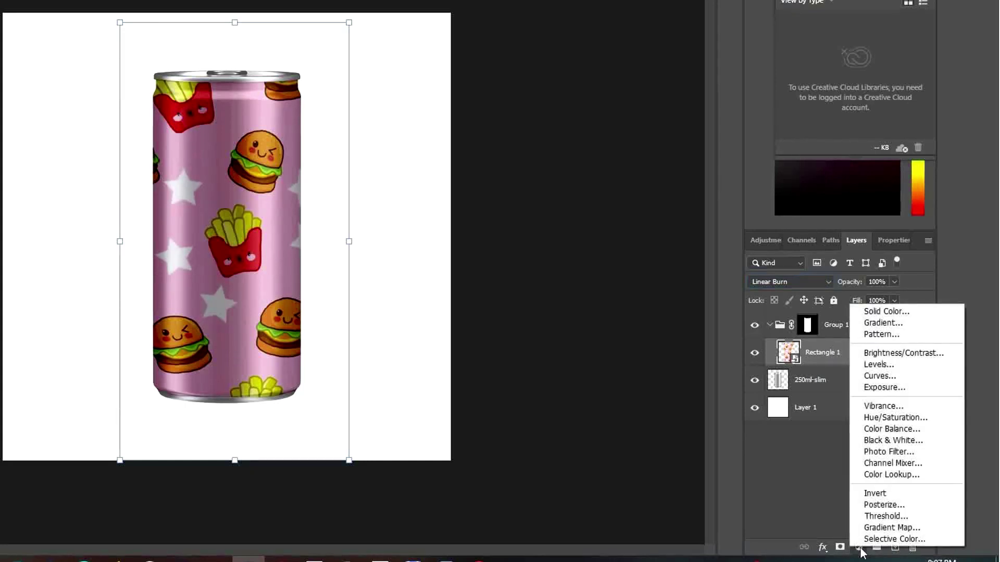
left_click(897, 315)
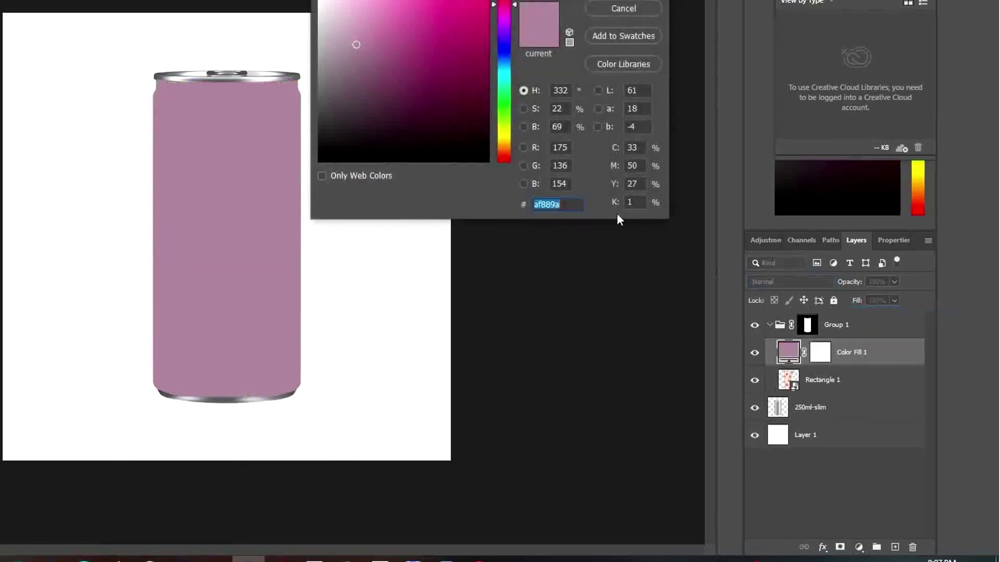
type("ffffff")
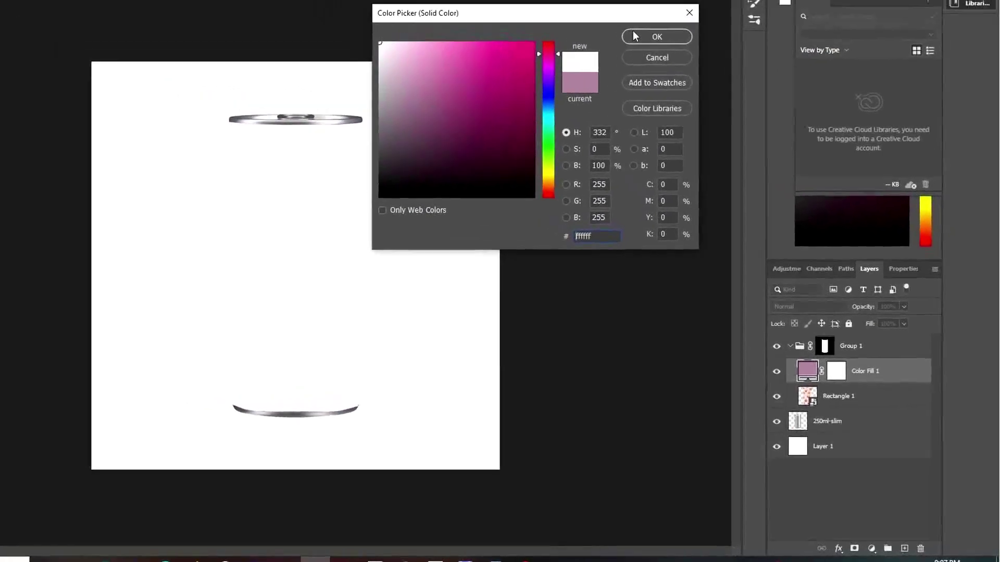
left_click(632, 1)
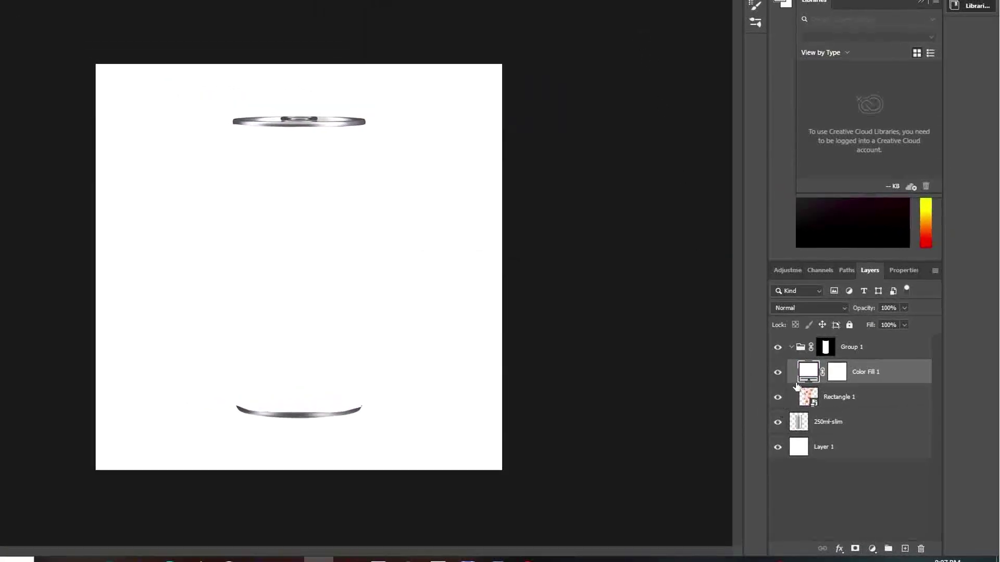
Set the white fill to Soft Light and bring up its blending options
left_click(844, 306)
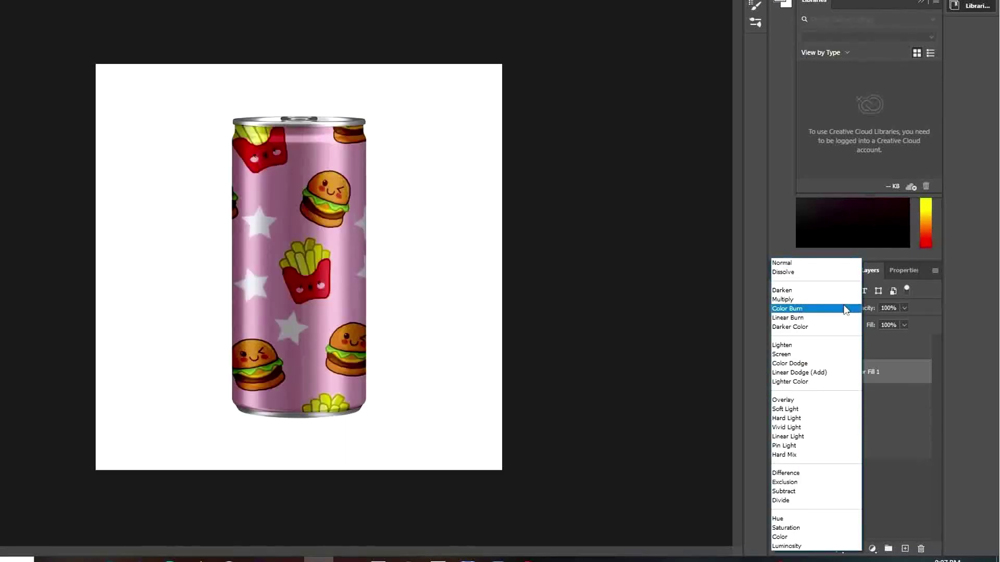
left_click(807, 409)
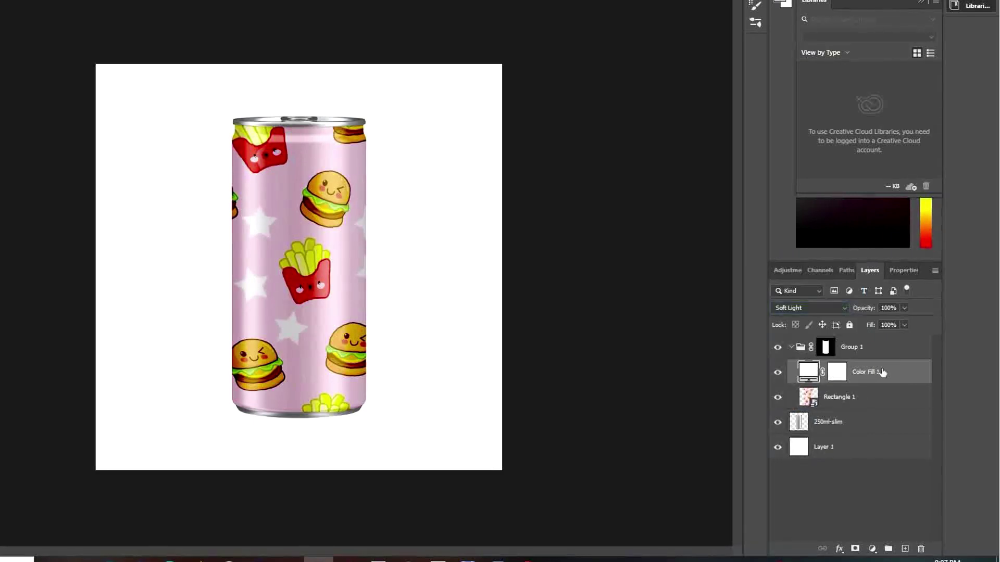
double_click(901, 374)
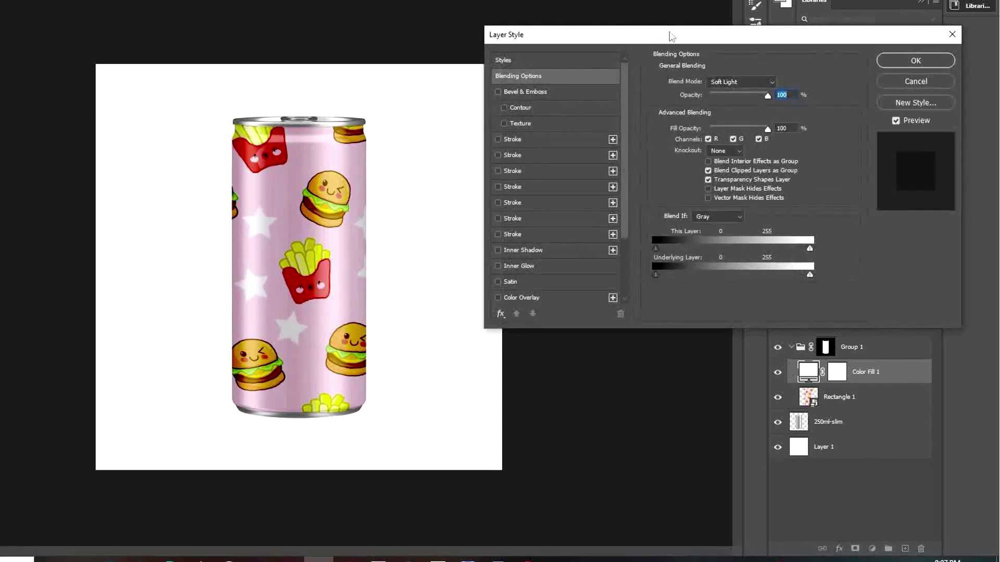
In Blend If, split the Underlying Layer black slider and set its right half to about 186
left_click_drag(671, 35, 591, 9)
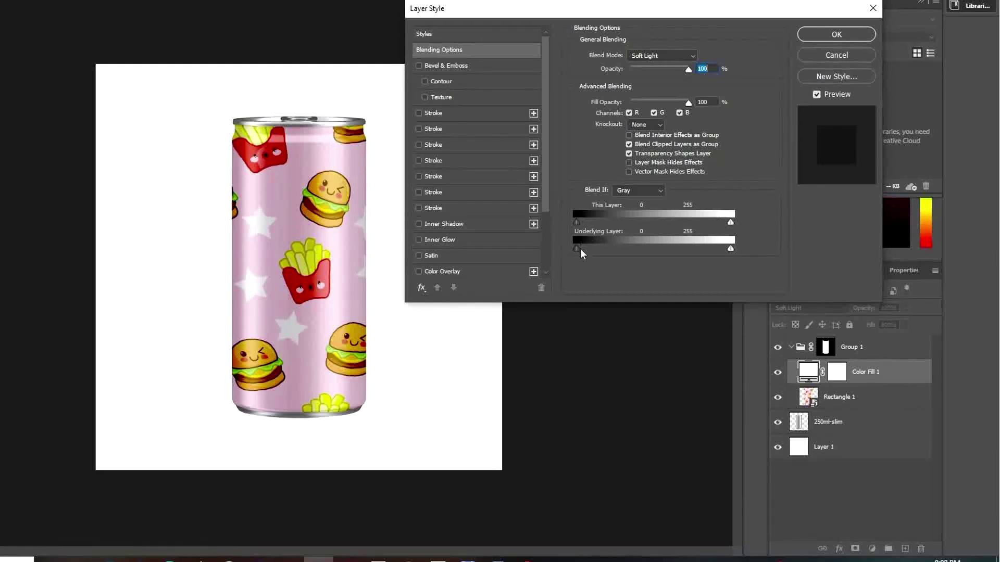
key("alt")
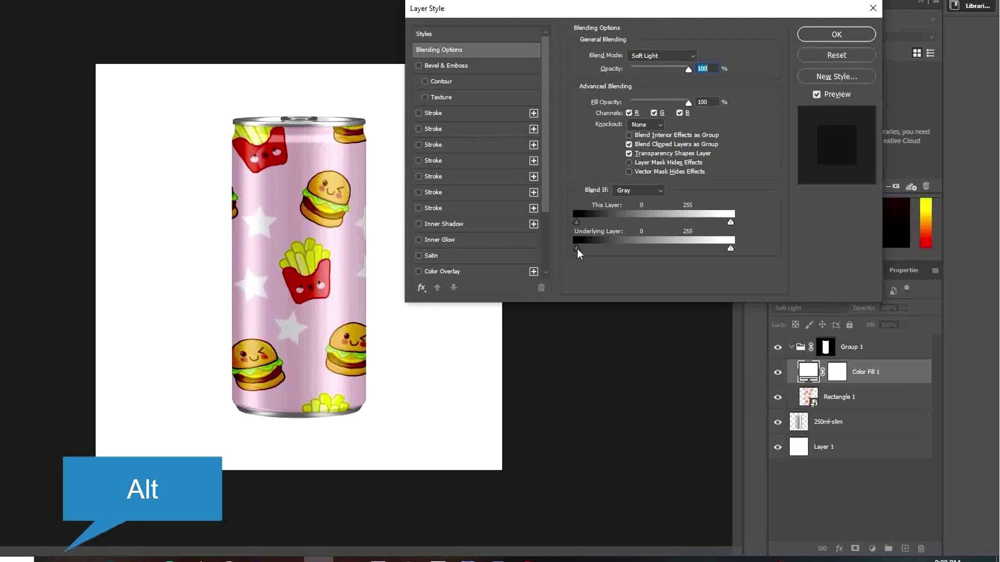
left_click_drag(577, 249, 720, 247)
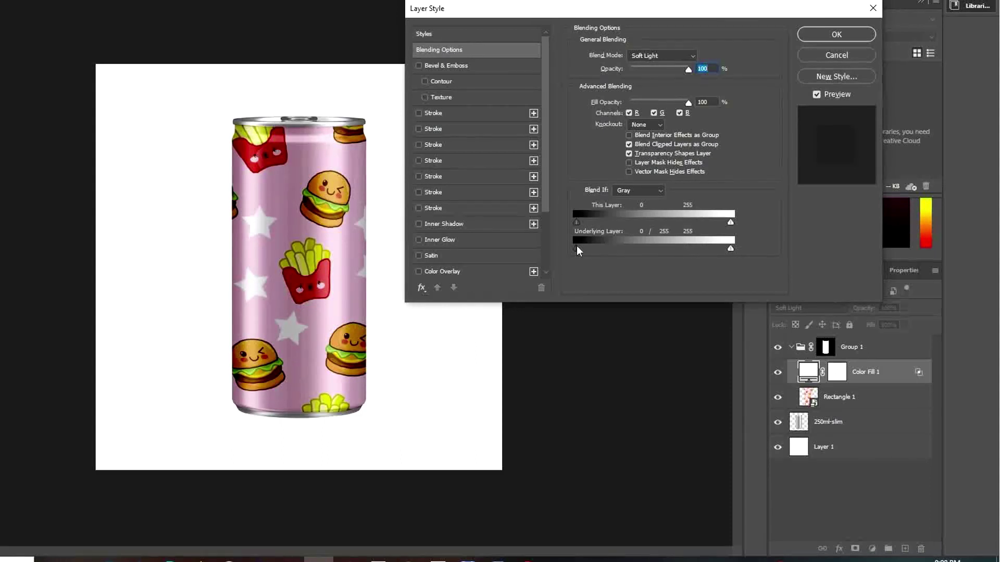
left_click_drag(592, 248, 676, 248)
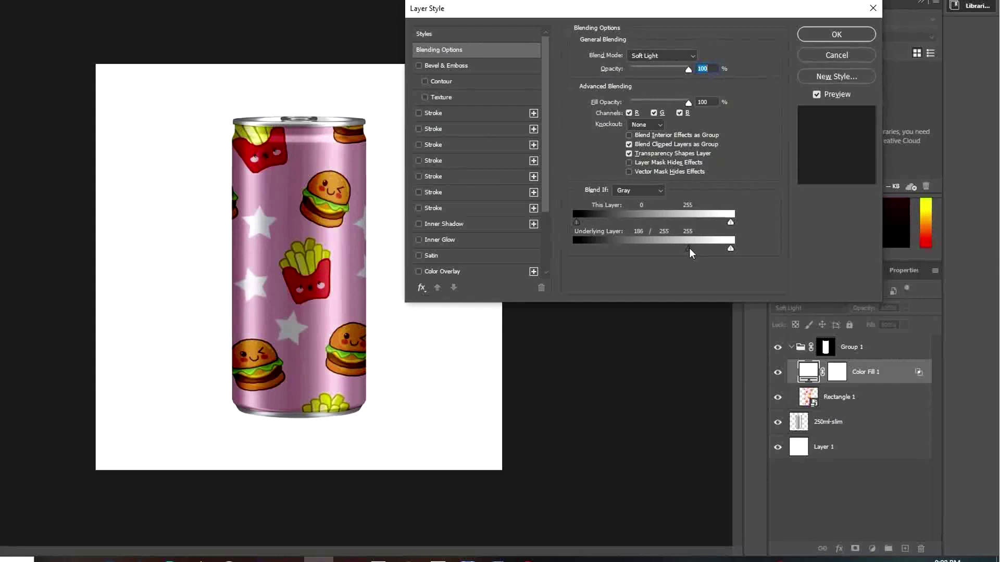
left_click(824, 35)
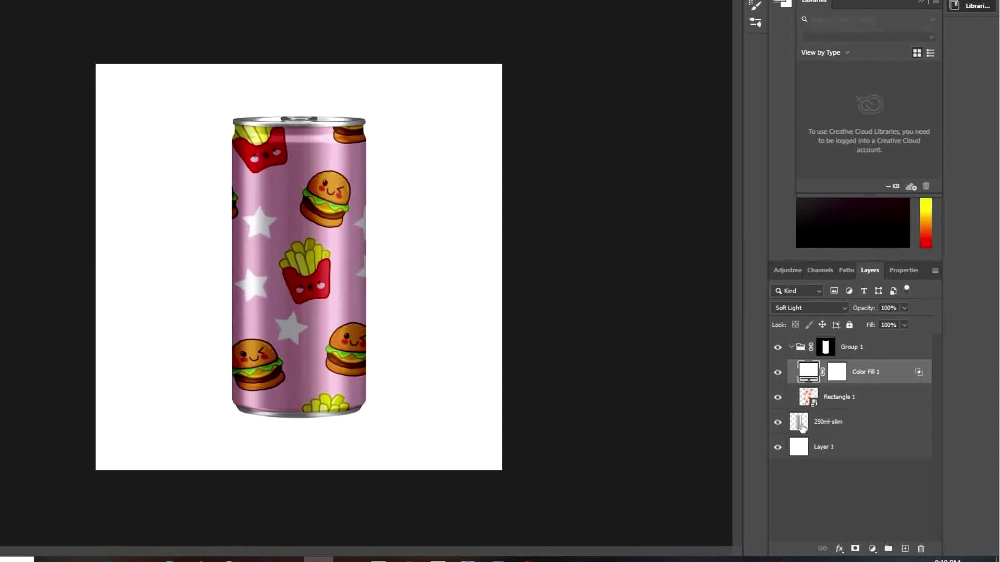
Quick-select the can body on the 250ml-slim layer
left_click(827, 426)
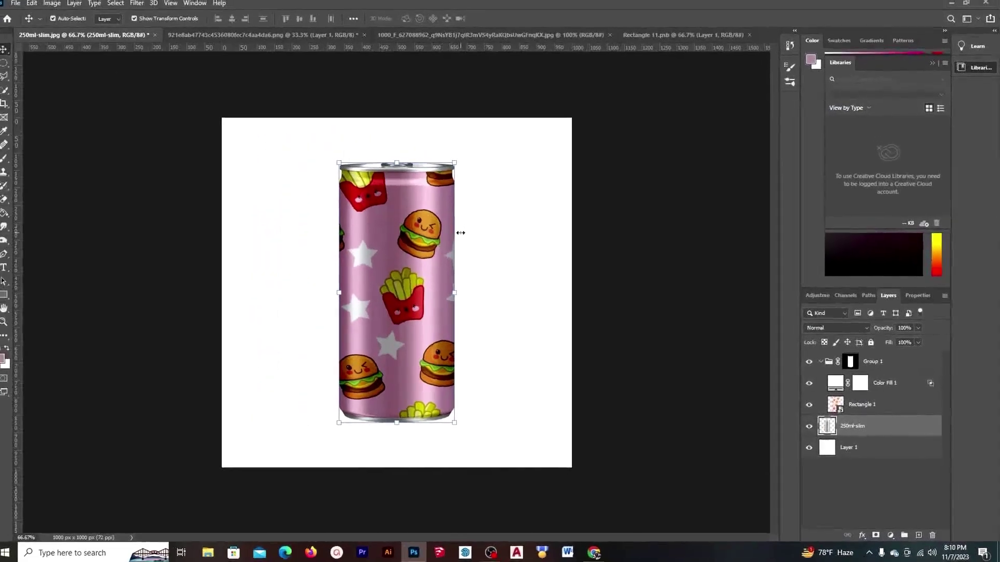
left_click(10, 92)
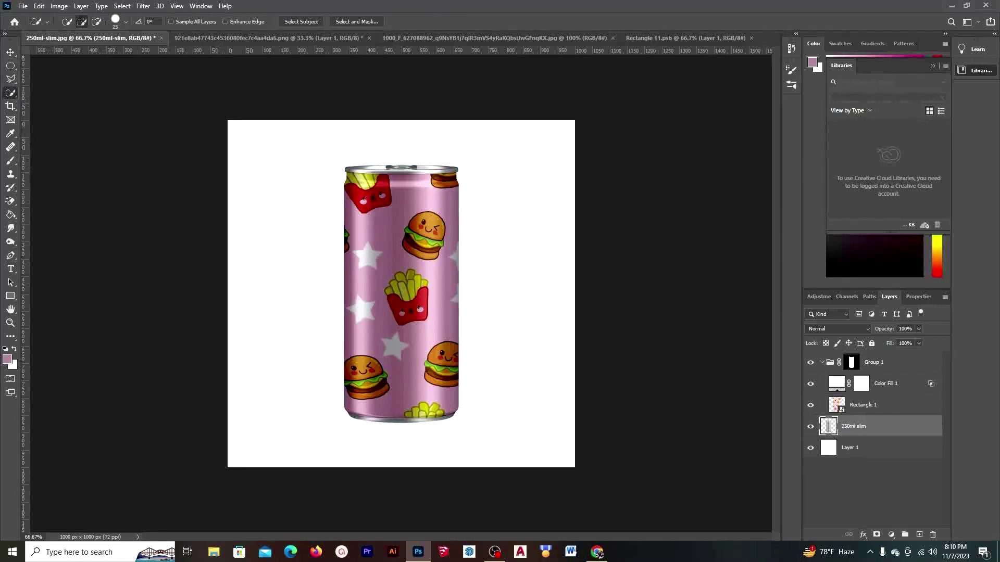
left_click_drag(394, 225, 371, 182)
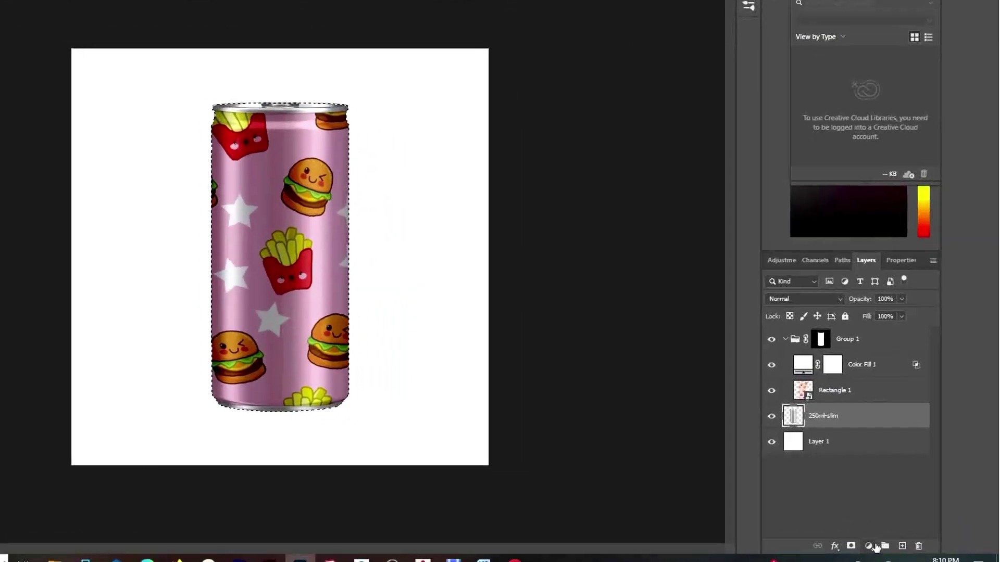
Add a lavender #888eaf Solid Color fill and invert its mask to tint the background
left_click(891, 535)
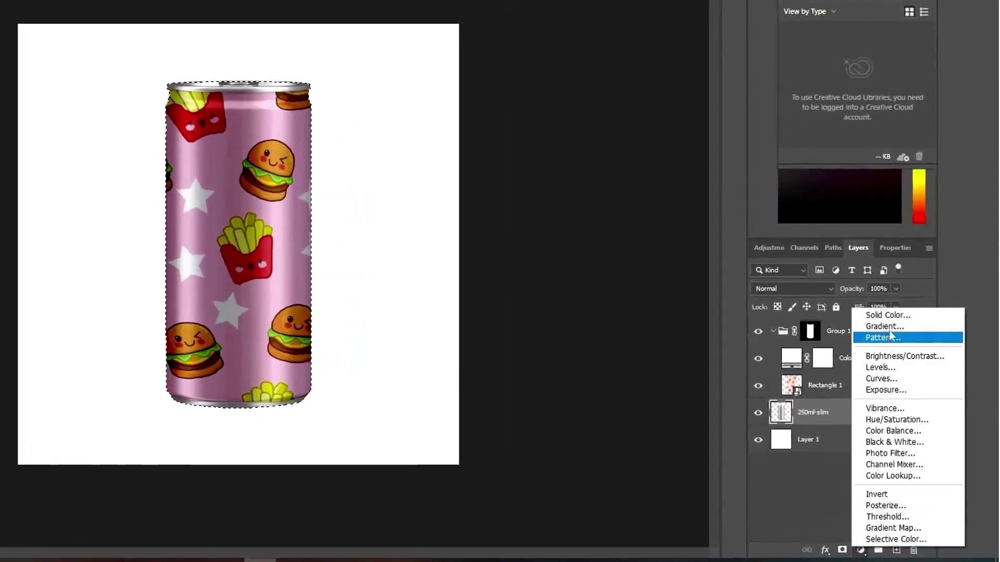
left_click(889, 314)
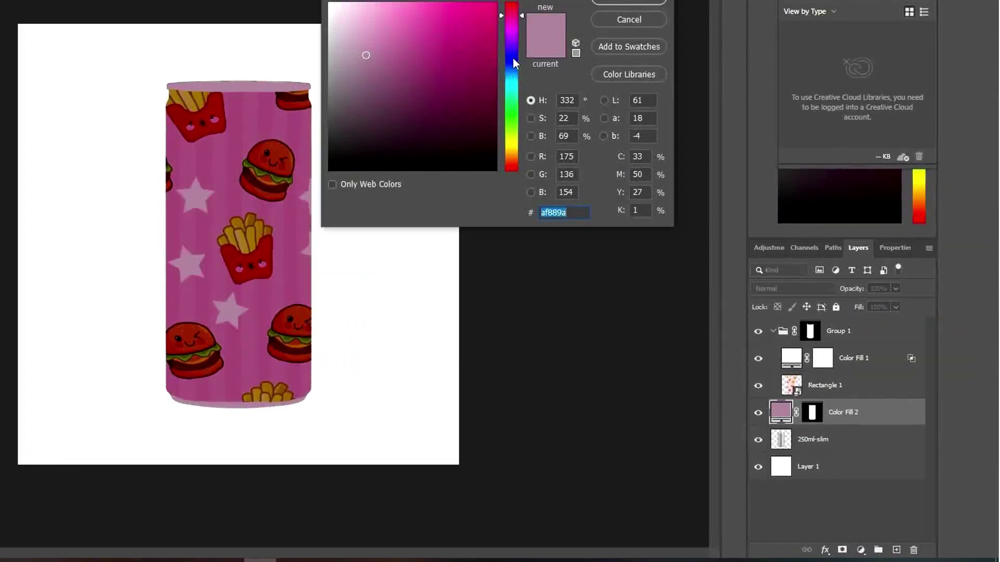
mouse_move(560, 59)
left_mouse_down()
mouse_move(558, 120)
mouse_move(559, 102)
left_mouse_up()
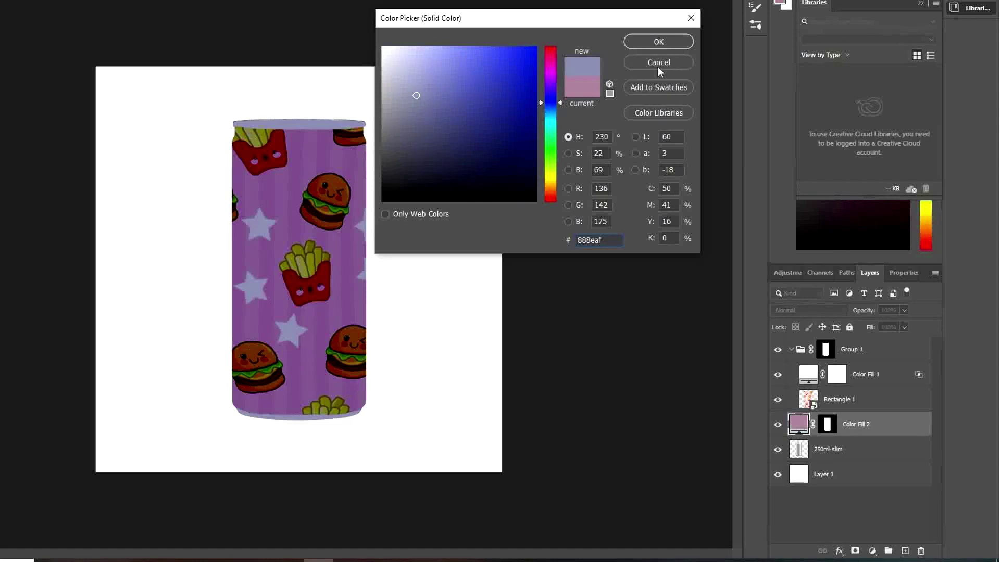
left_click(666, 41)
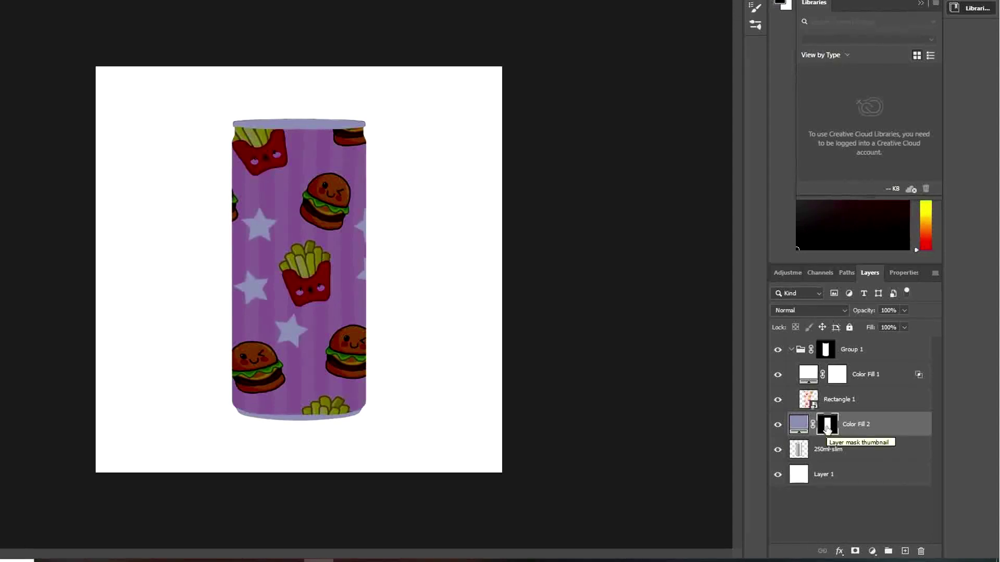
key("ctrl+i")
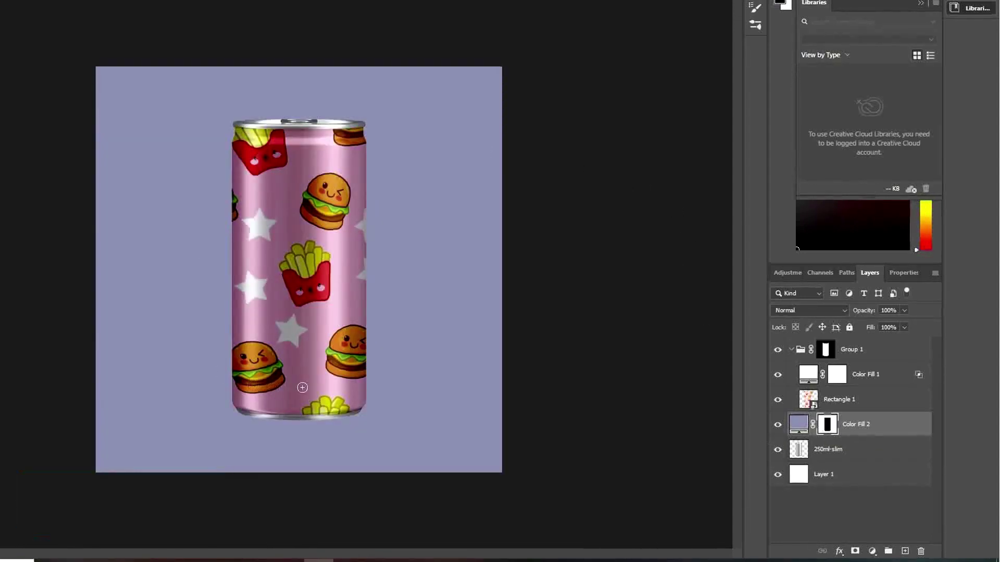
Change the Color Fill 2 background colour to the paler lavender #aeb7e7
key("ctrl+t")
double_click(798, 425)
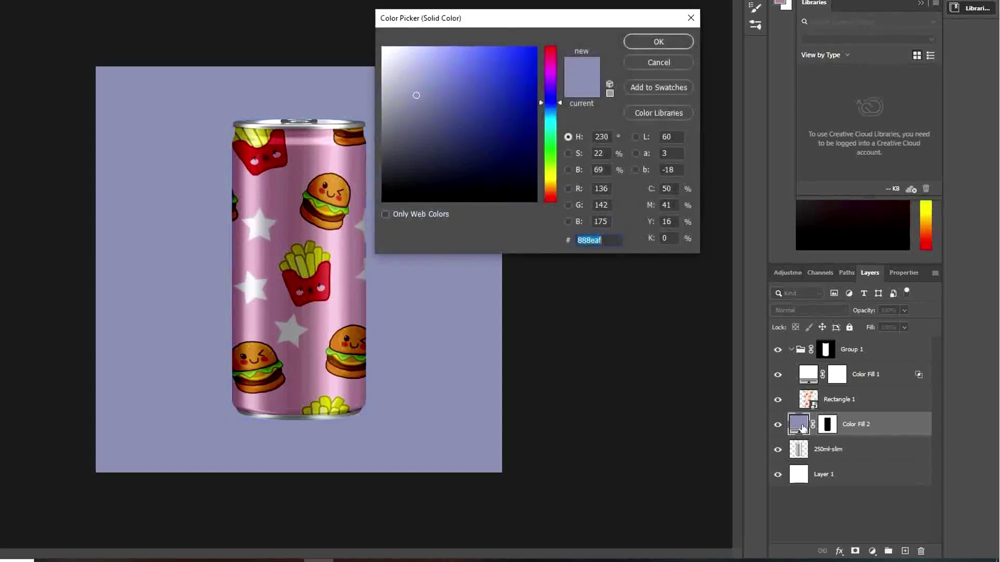
left_click(477, 75)
left_click(432, 90)
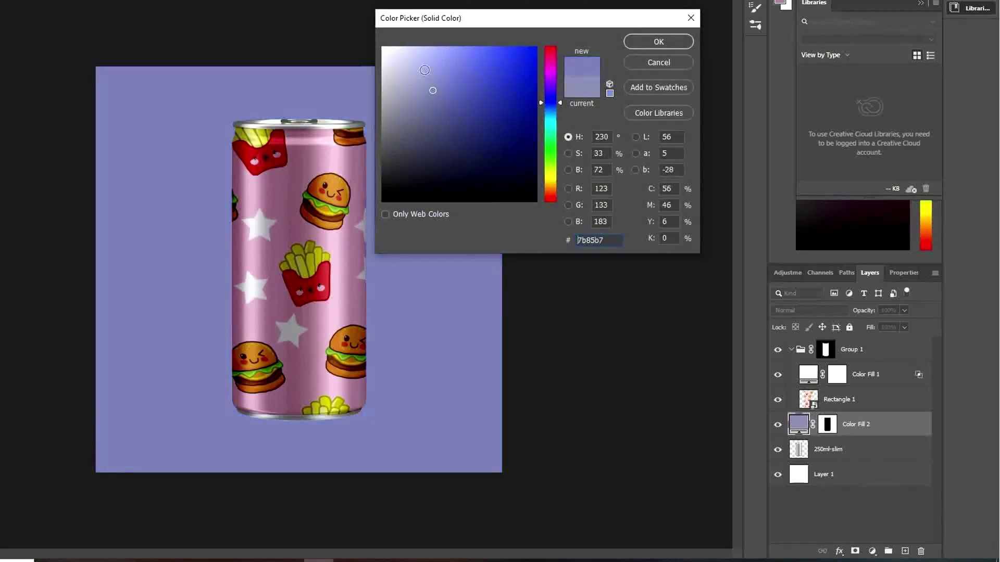
left_click(422, 63)
left_click(420, 71)
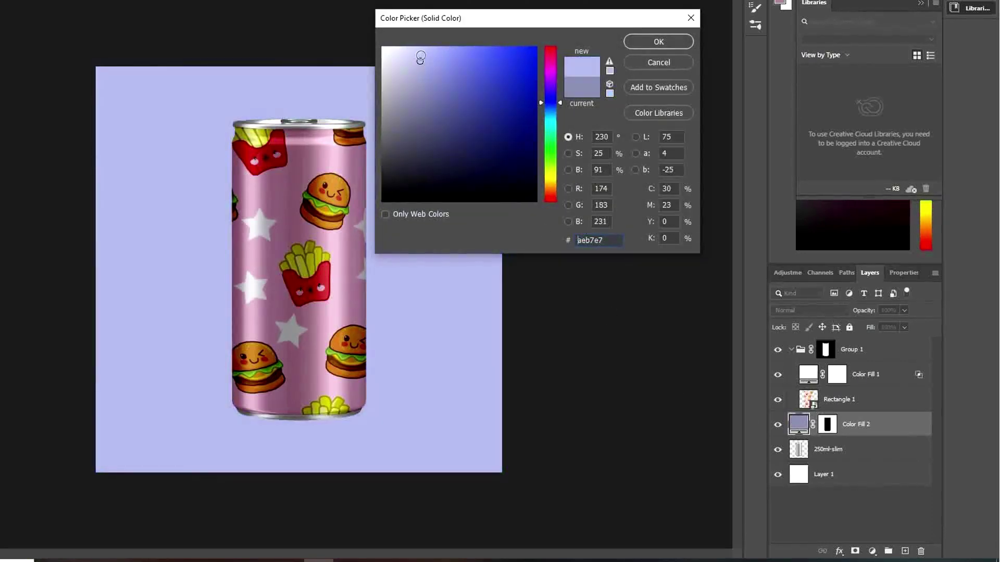
left_click(424, 62)
left_click(659, 42)
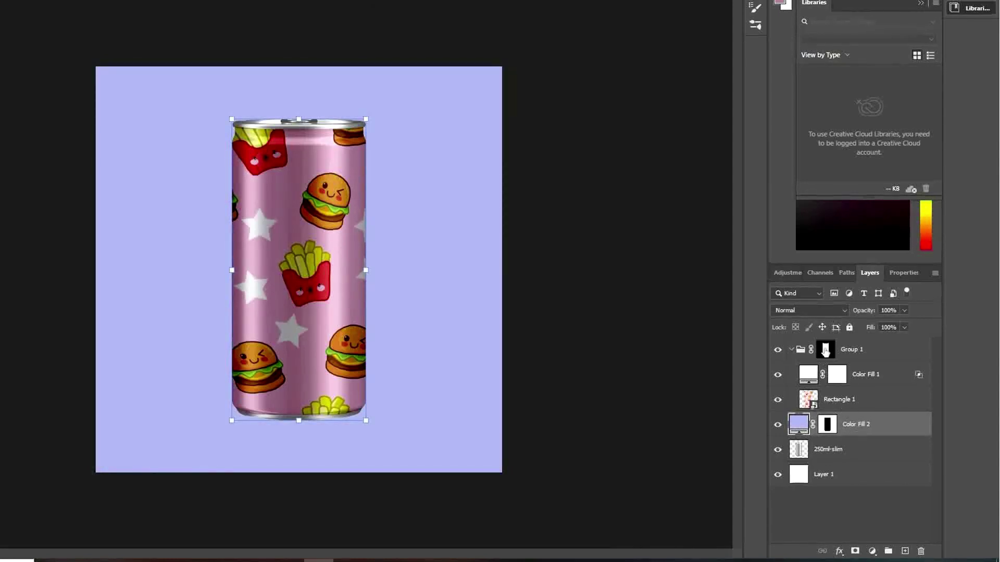
Set the background fill to Linear Burn and select the Rectangle 1 label layer
left_click(839, 310)
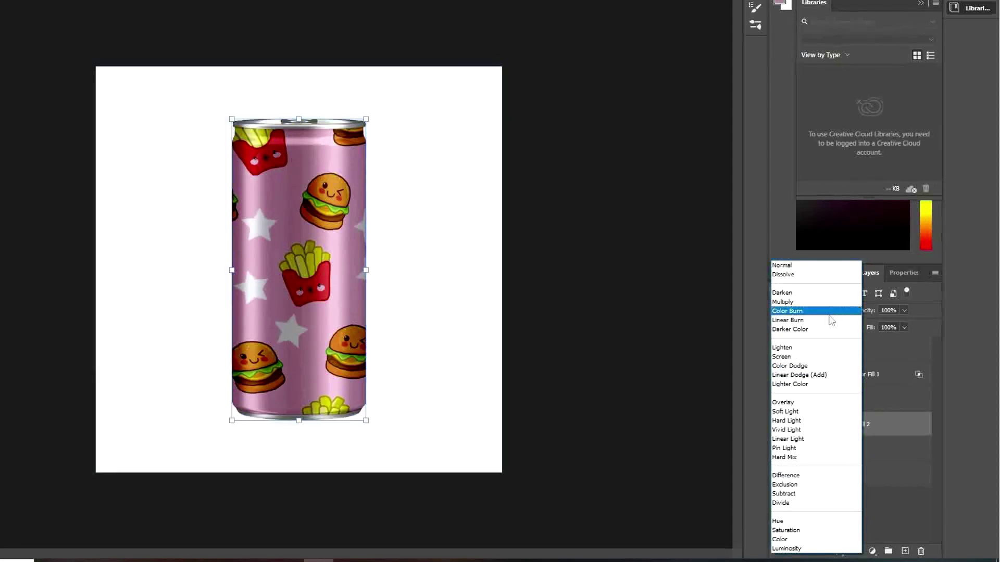
left_click(795, 320)
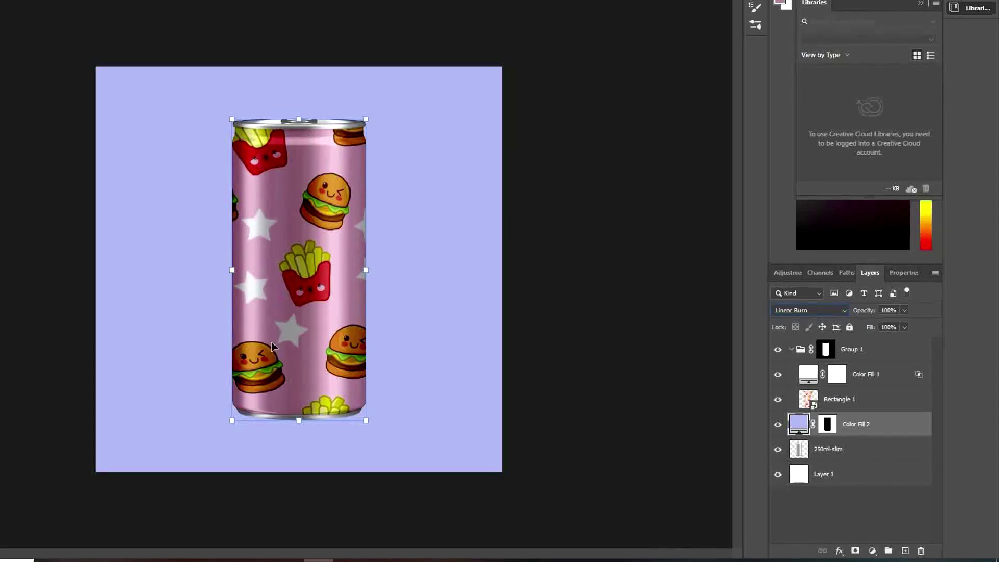
left_click(301, 291)
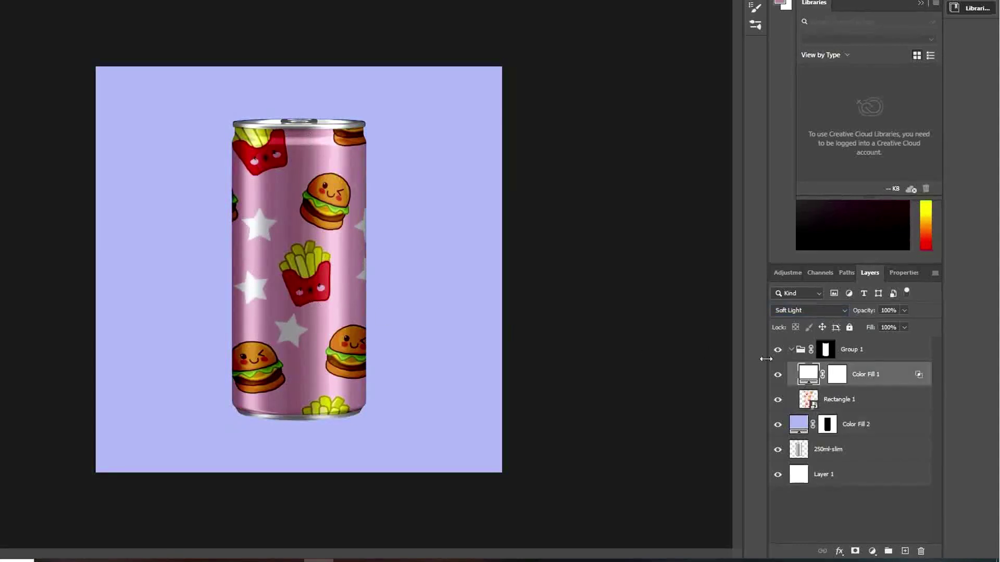
left_click(858, 407)
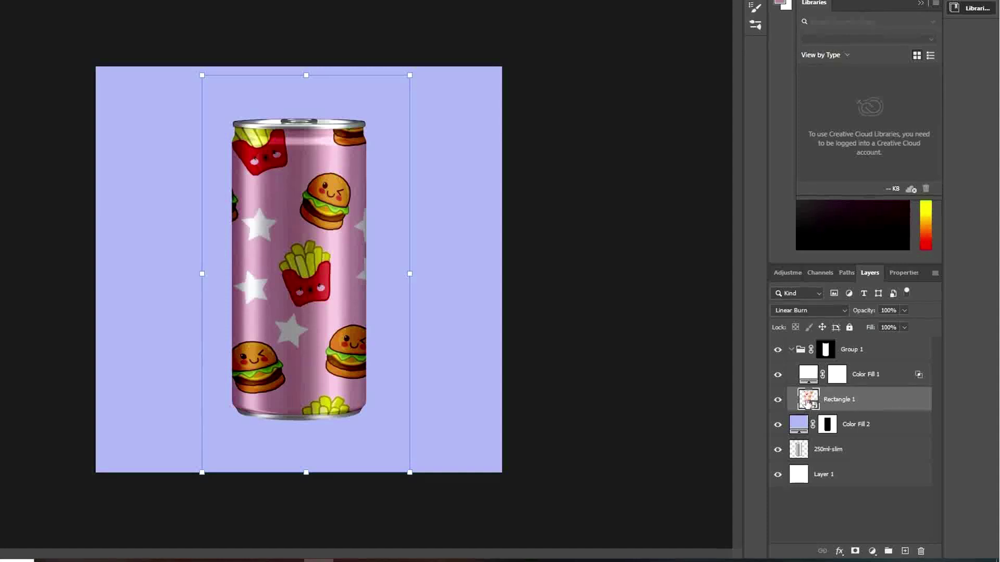
Open the Rectangle 1 smart object, delete the burger pattern, and unlock the doodle image's layer
double_click(808, 401)
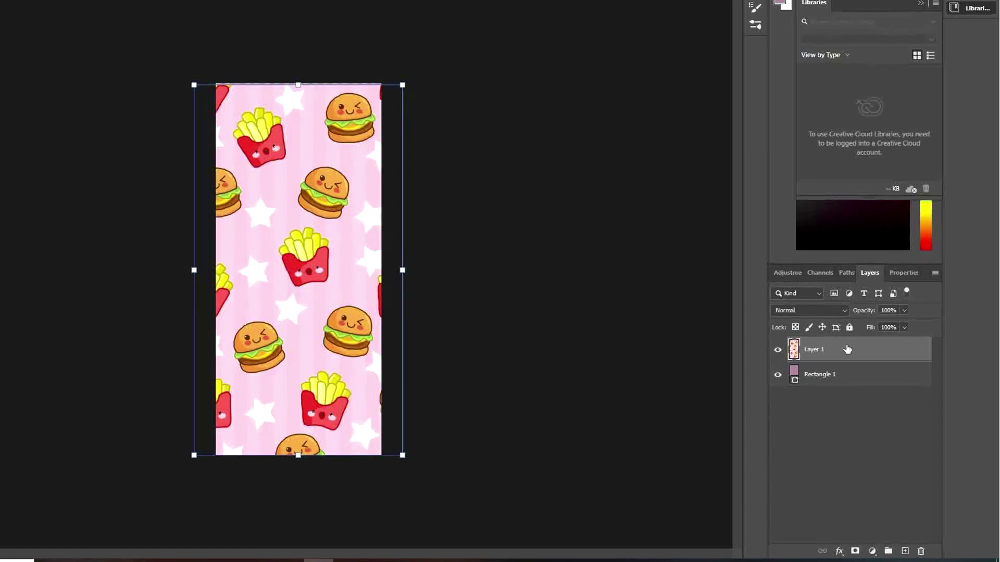
key("Delete")
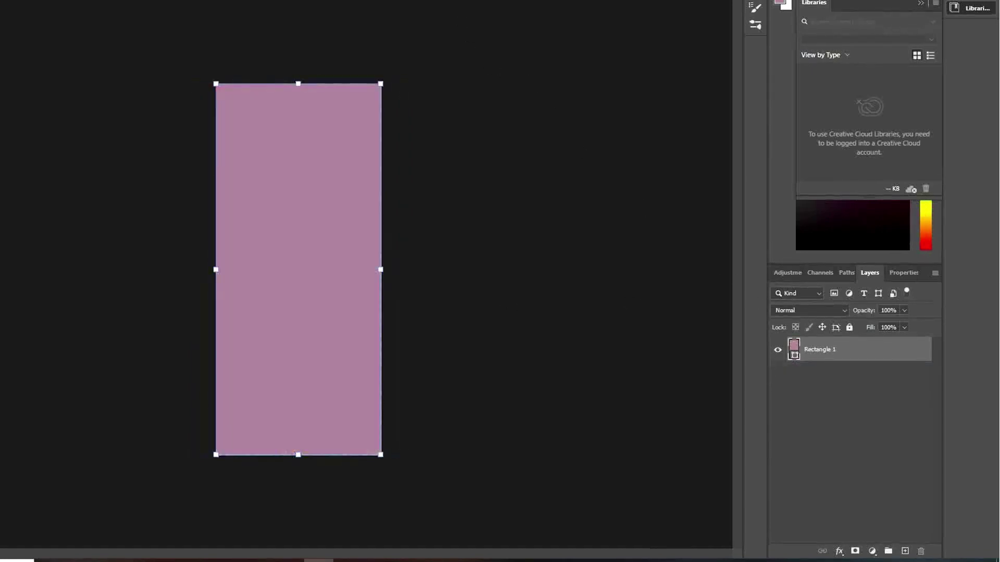
left_click(523, 40)
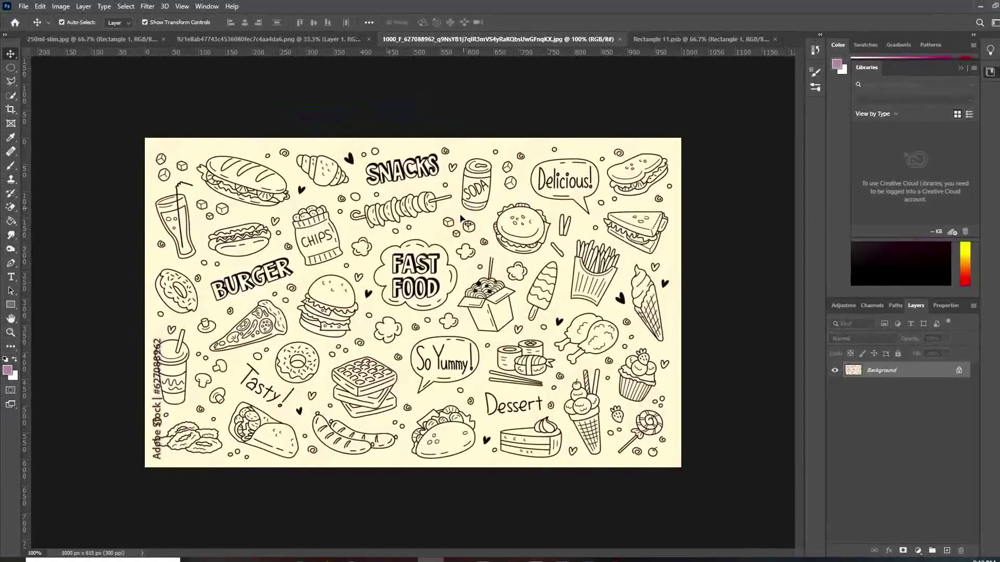
left_click(959, 371)
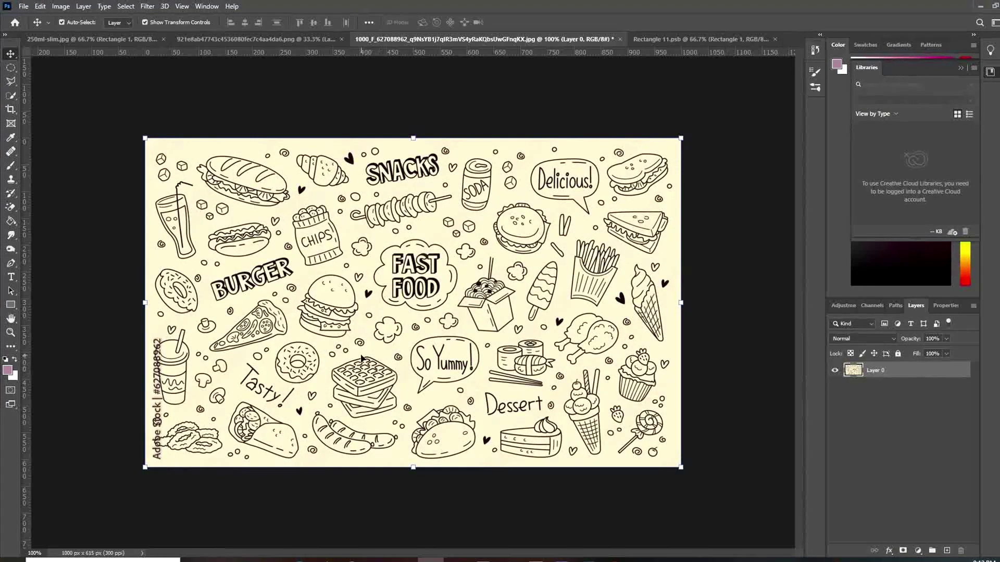
Drag the cream fast-food doodle into the label, scale it to full label height, and save
mouse_move(379, 340)
left_mouse_down()
mouse_move(606, 174)
mouse_move(406, 329)
left_mouse_up()
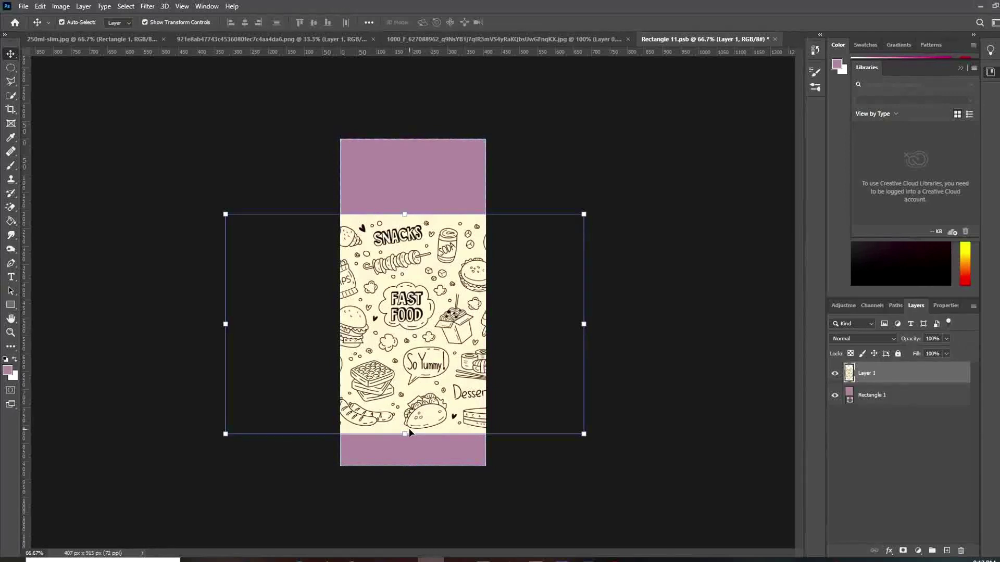
left_click_drag(406, 434, 405, 466)
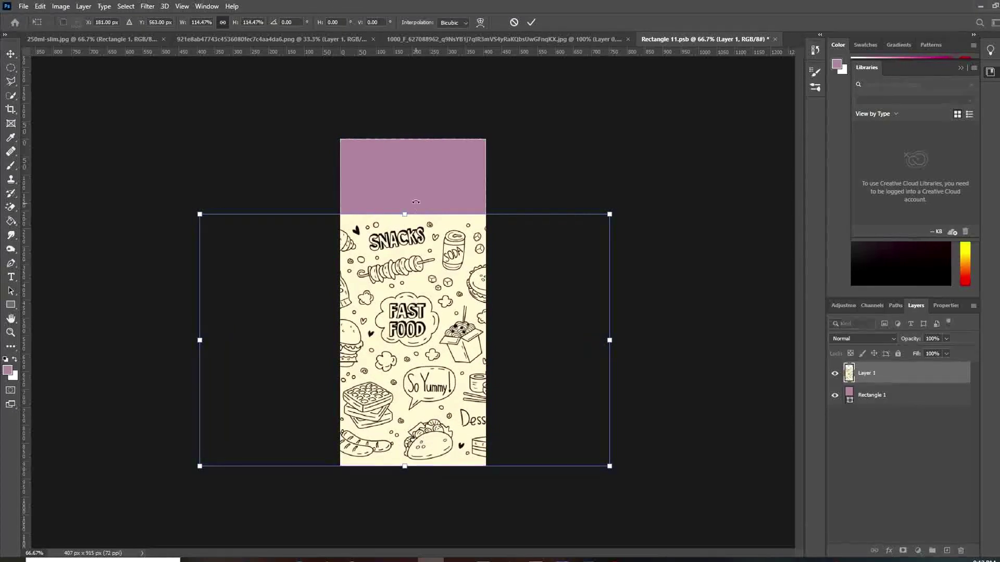
left_click_drag(402, 216, 405, 136)
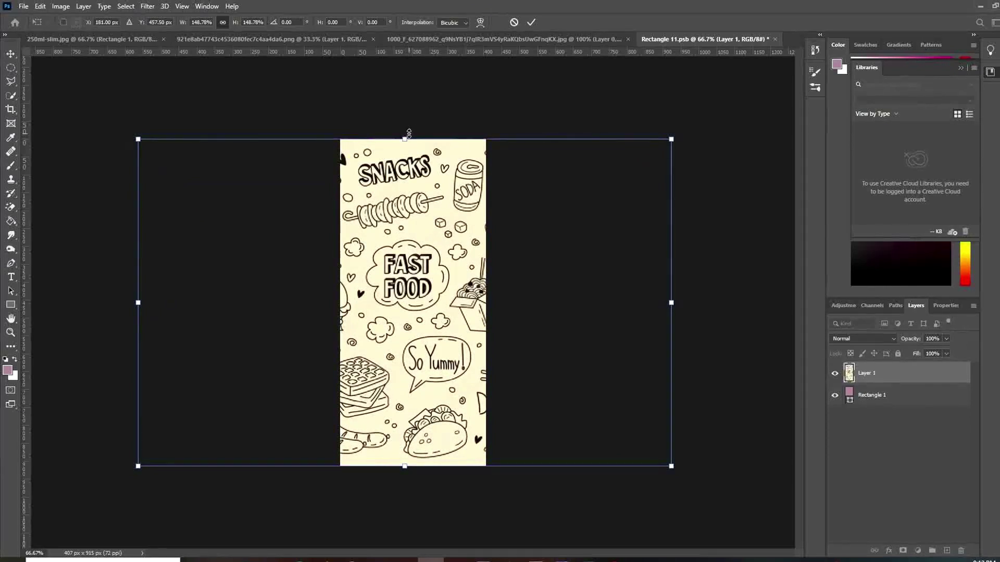
left_click(534, 21)
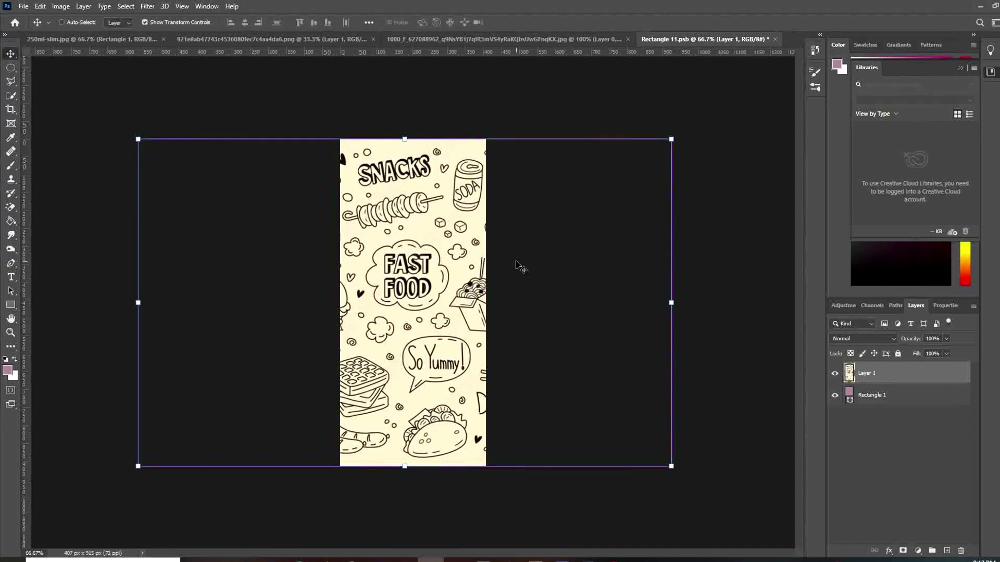
key("ctrl+s")
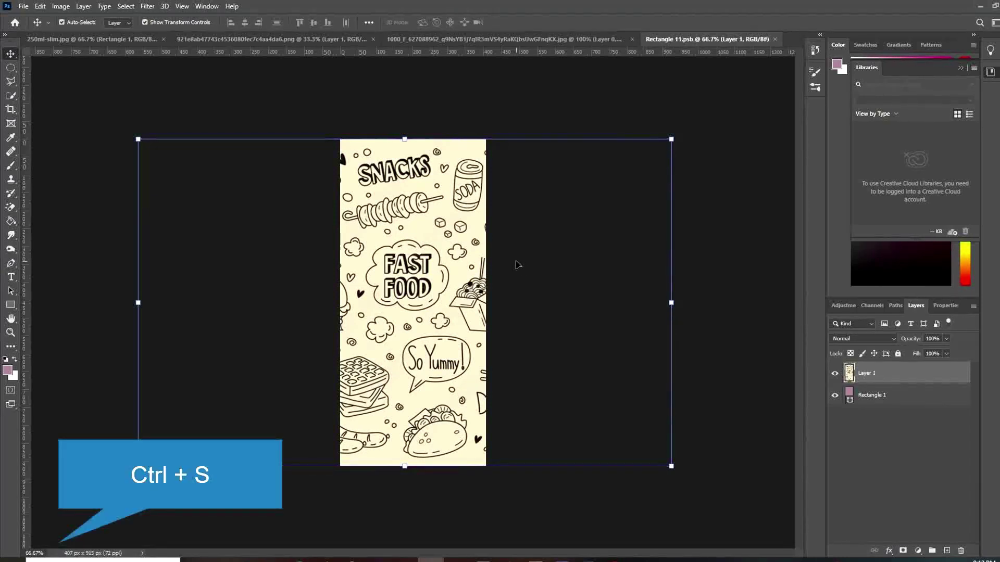
Return to the 250ml-slim.jpg mockup showing the new doodle label
left_click(128, 41)
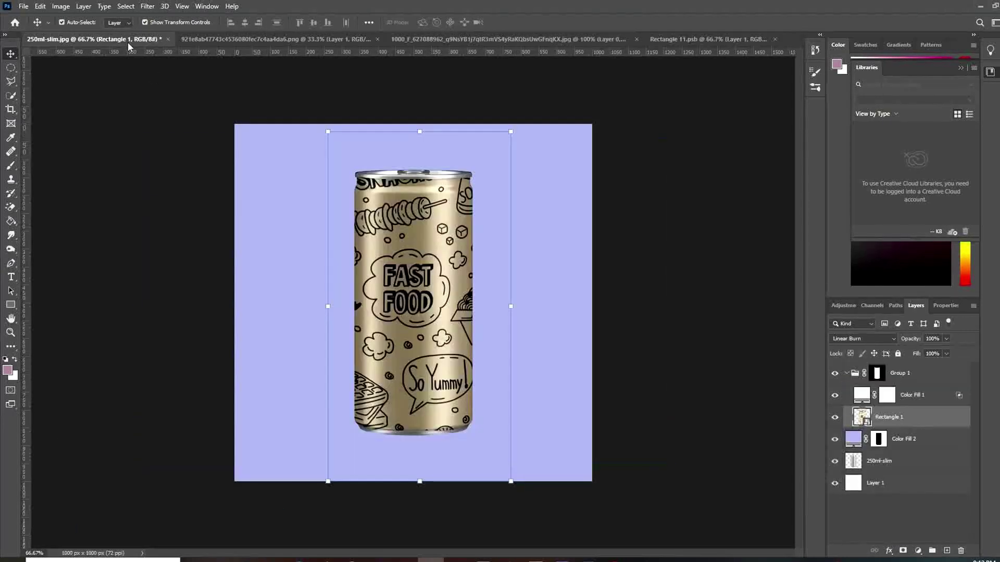